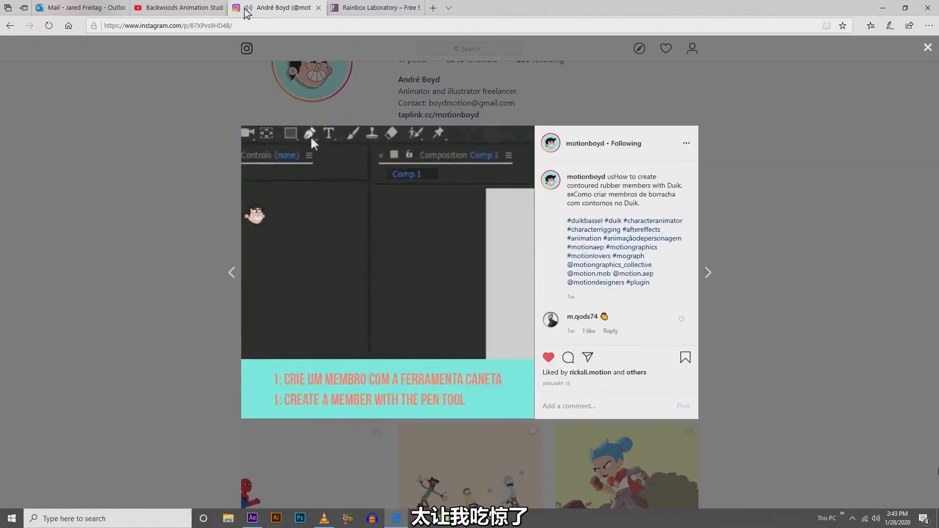
Mute the Instagram tutorial video's tab and bring up the Rainbox Laboratory page.
click(248, 8)
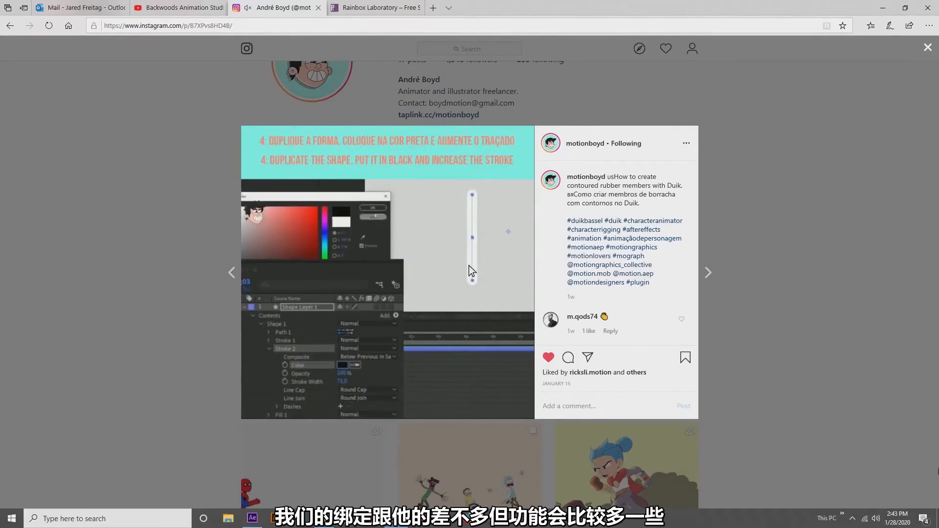
click(376, 8)
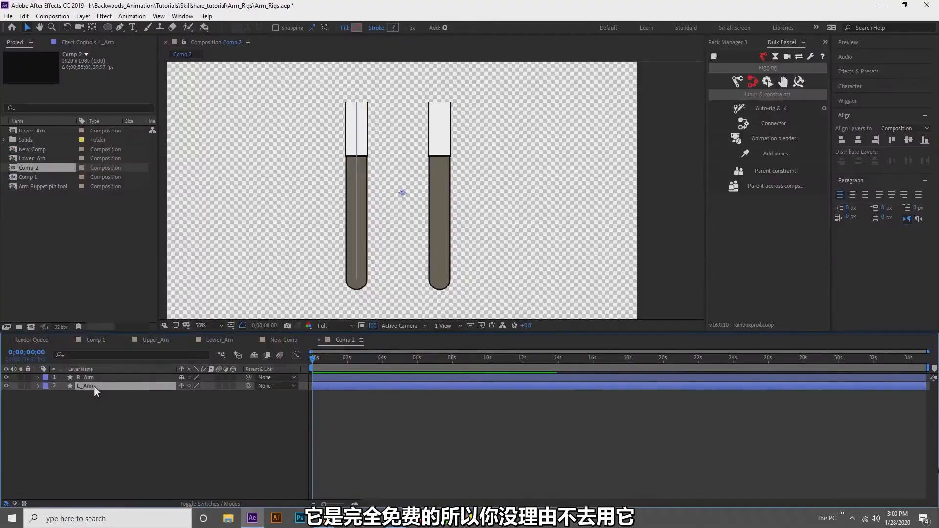
Add Duik bones to the Arm shape group inside the L_Arm layer.
click(38, 386)
click(67, 419)
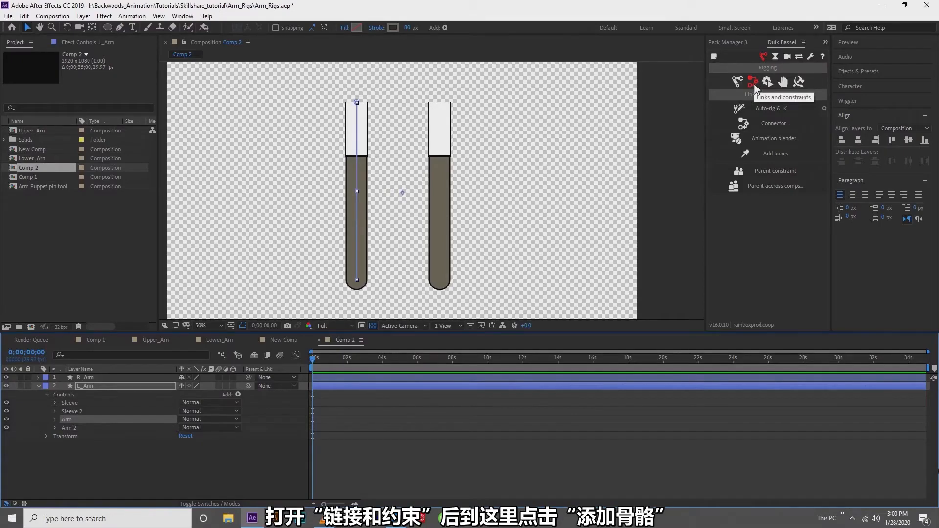
click(773, 153)
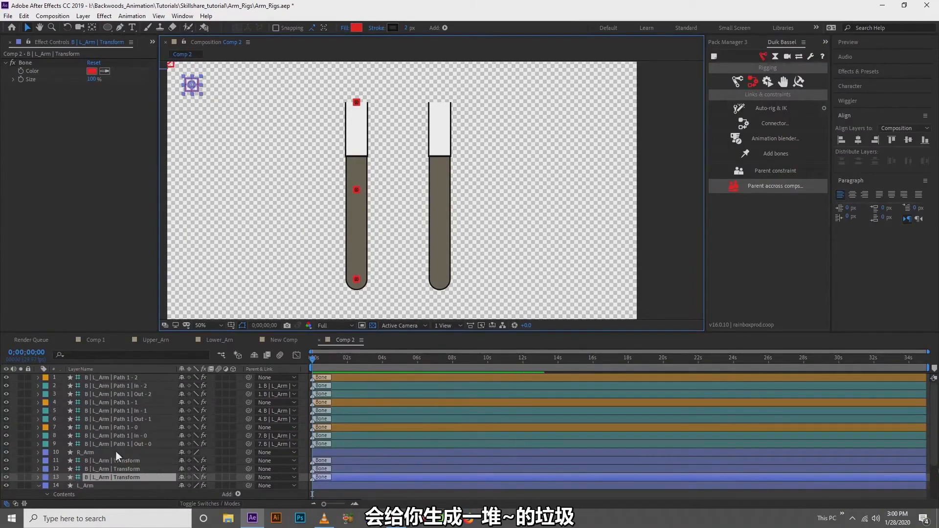
Collapse the L_Arm layer and delete the three B | L_Arm | Transform bone layers.
click(39, 486)
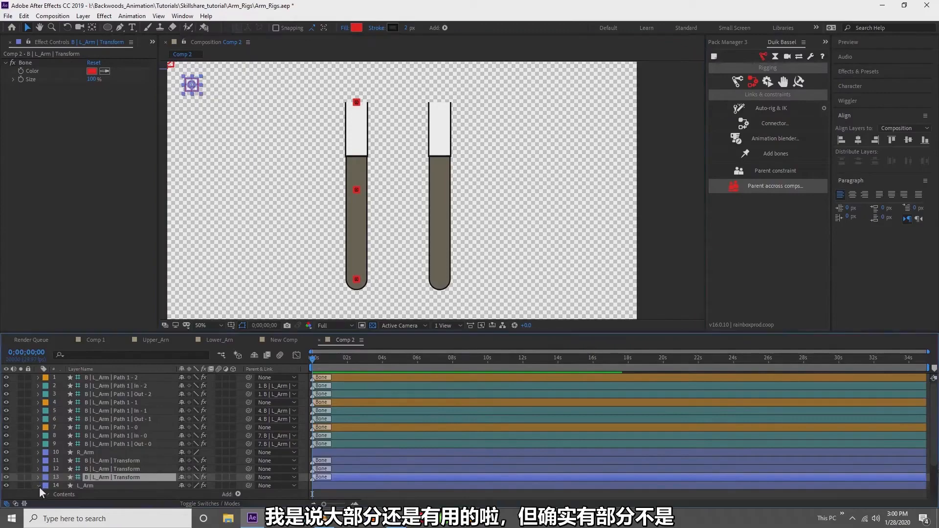
shift+click(101, 460)
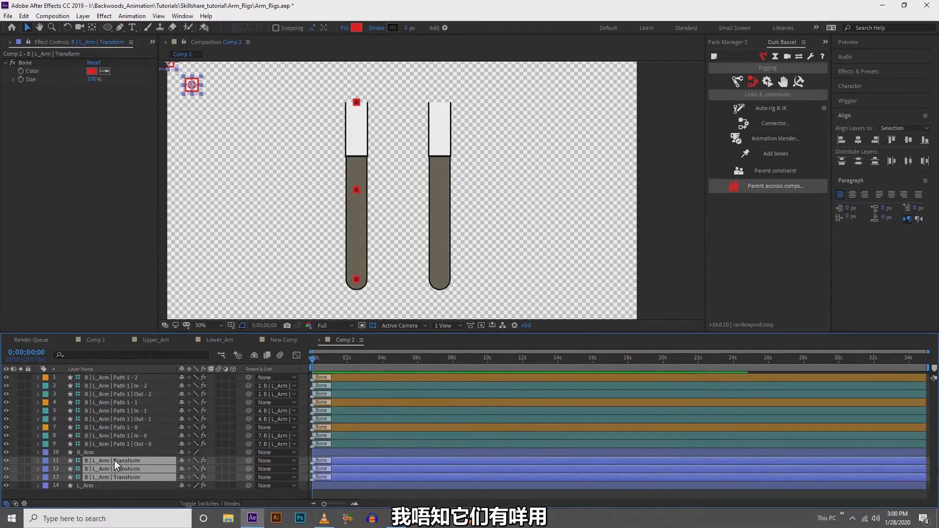
key(Delete)
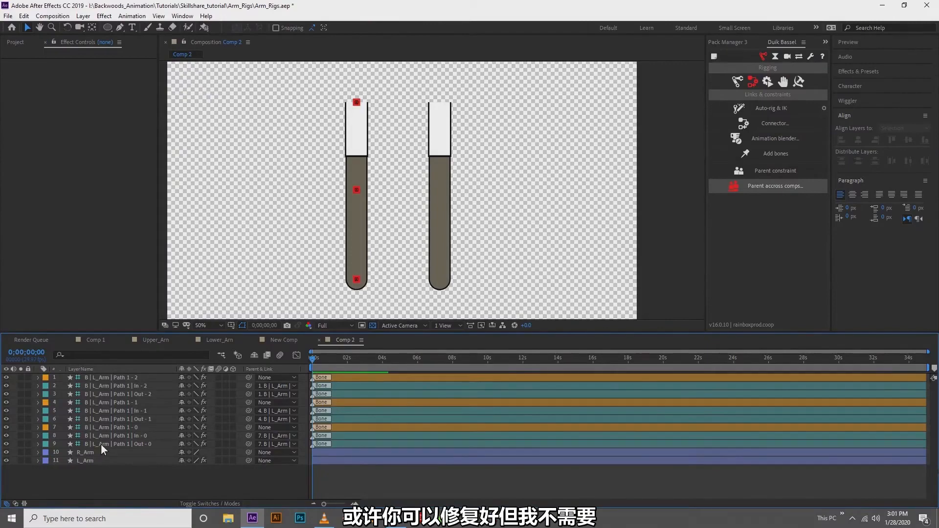
Pull the shoulder's In - 0 bone away from the left arm to test it, and delete that bone layer.
click(101, 444)
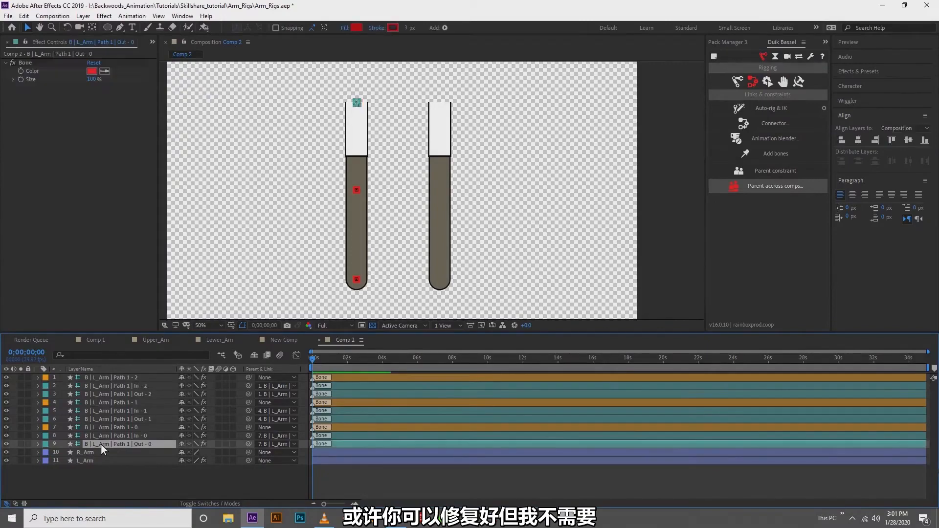
click(103, 481)
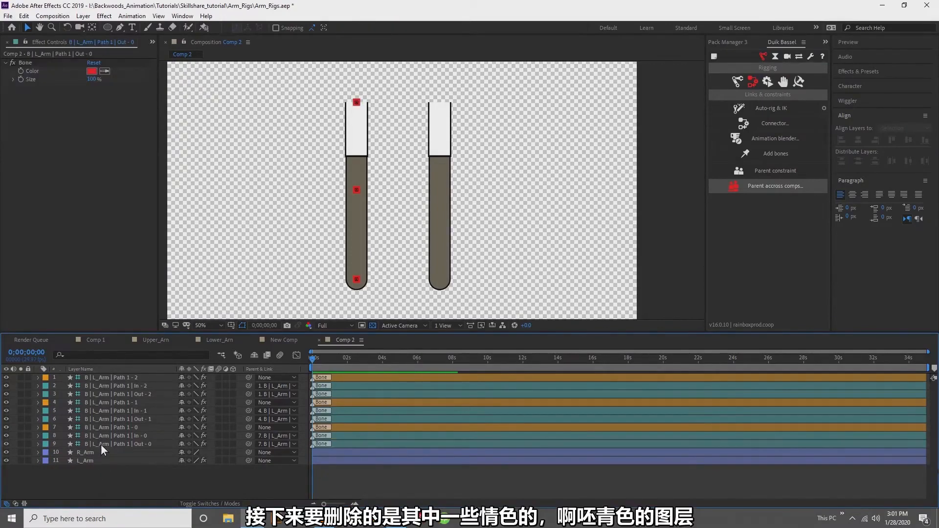
click(101, 444)
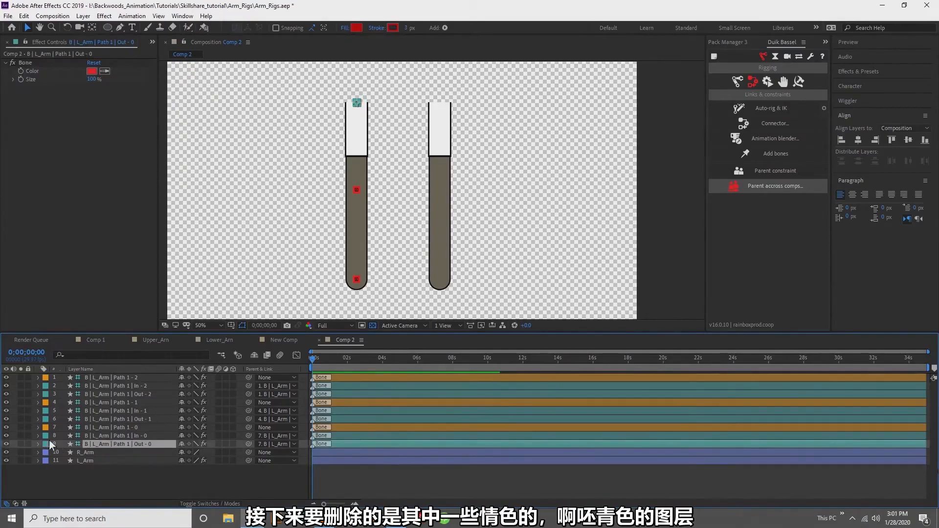
click(97, 437)
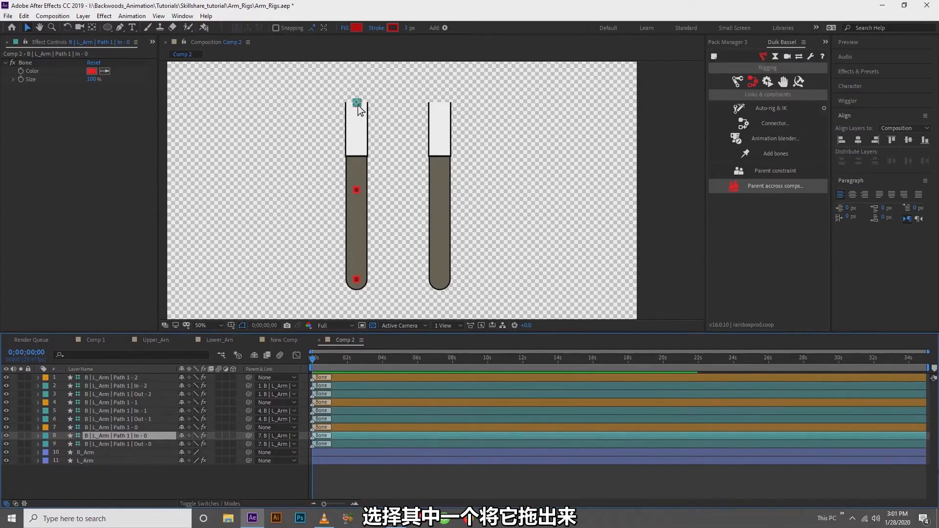
drag(357, 105, 324, 93)
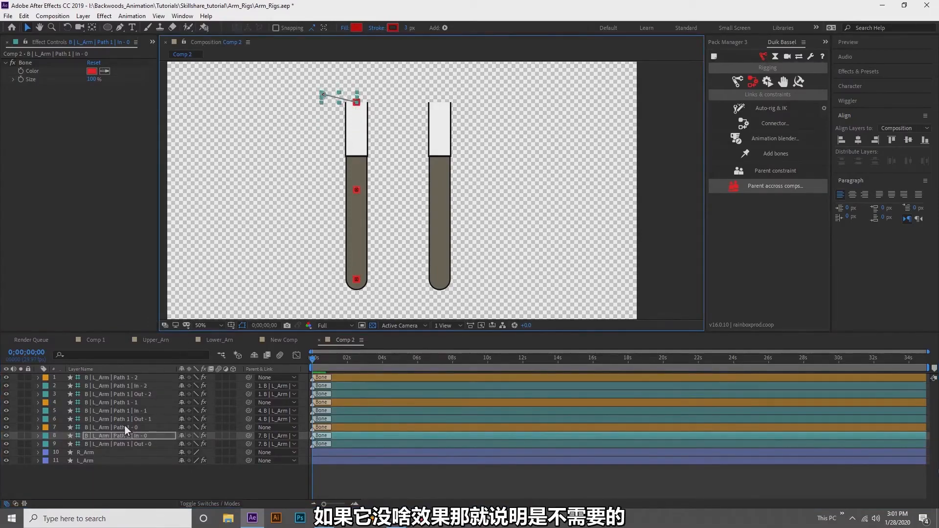
click(116, 439)
key(Delete)
Extend the Out - 0 bone from the shoulder and the Out - 1 bone from the elbow straight down along the left arm.
click(116, 437)
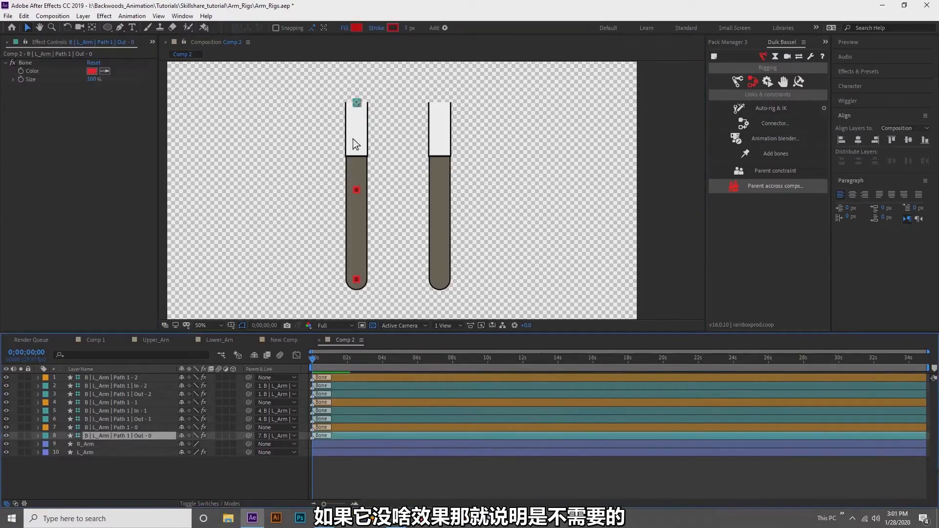
drag(356, 102, 360, 143)
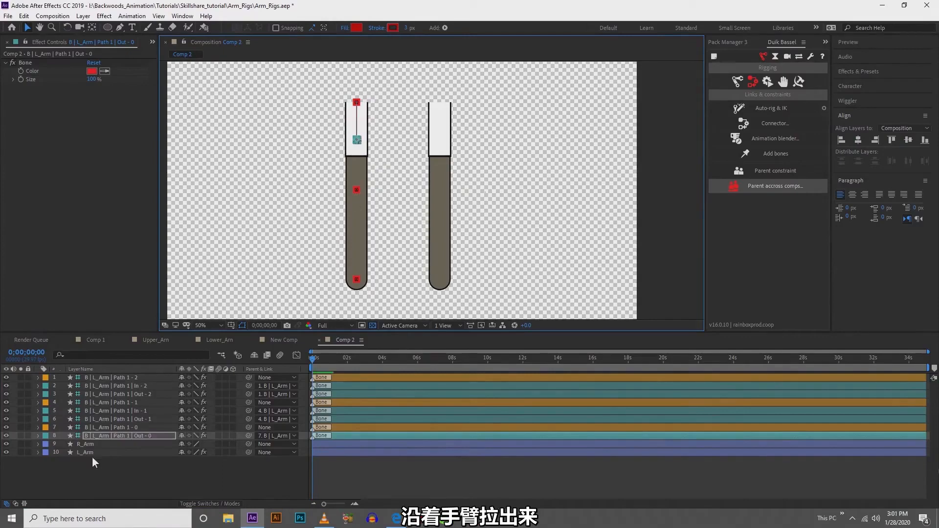
click(101, 419)
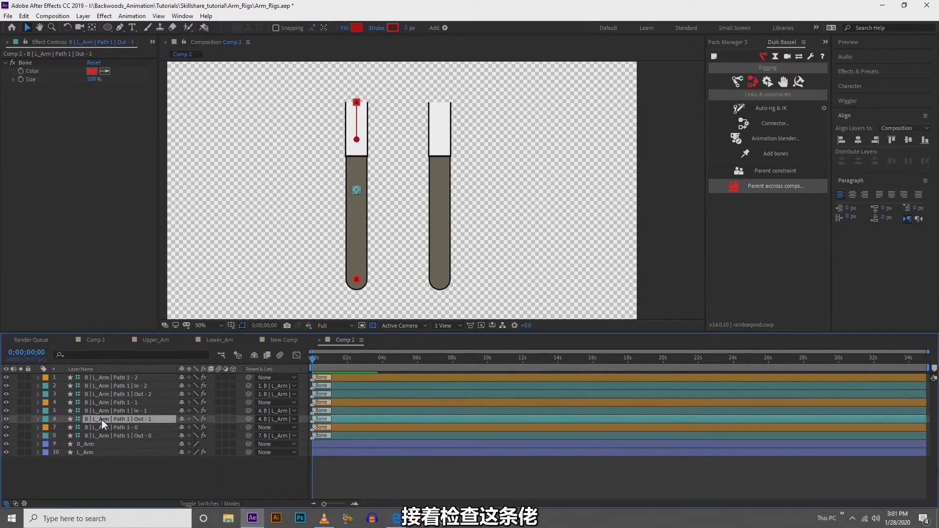
drag(356, 191, 357, 217)
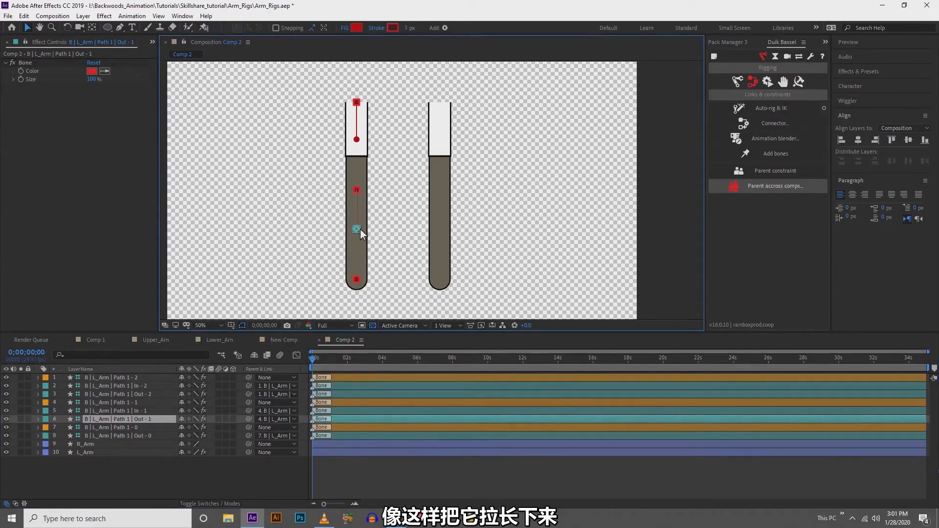
Delete the elbow's In - 1 bone layer and the wrist's In - 2 and Out - 2 bone layers.
click(110, 411)
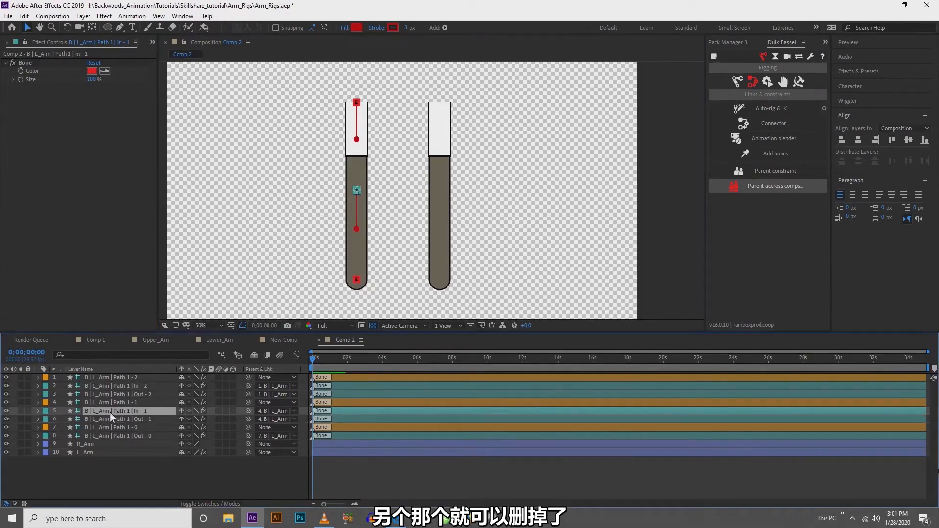
key(Delete)
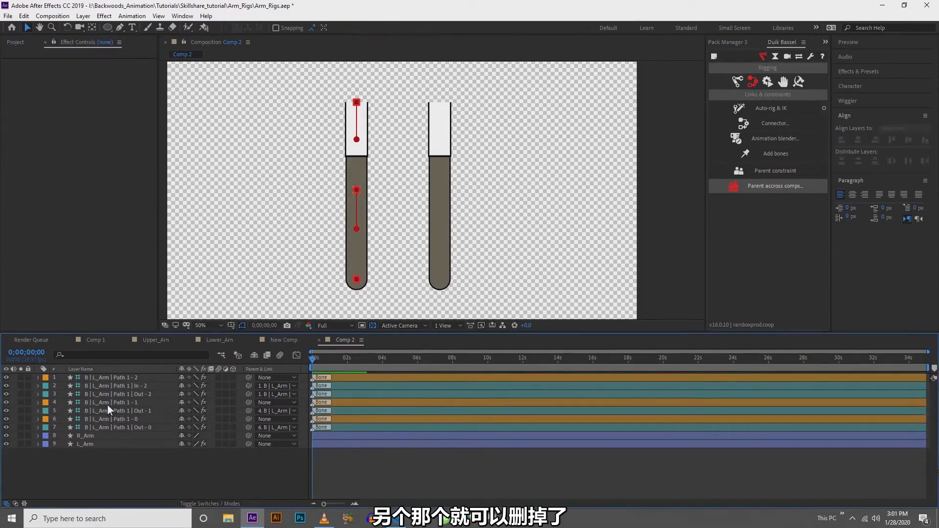
click(98, 392)
ctrl+click(99, 386)
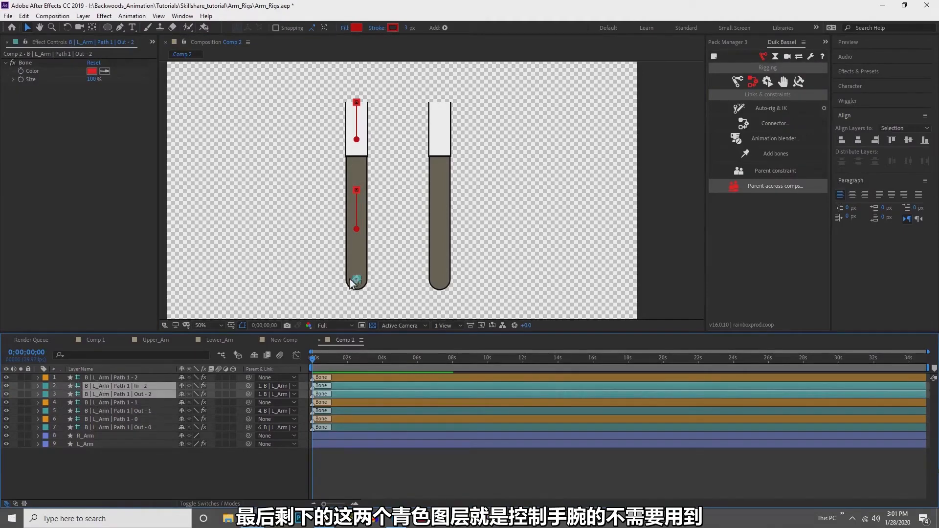
key(Delete)
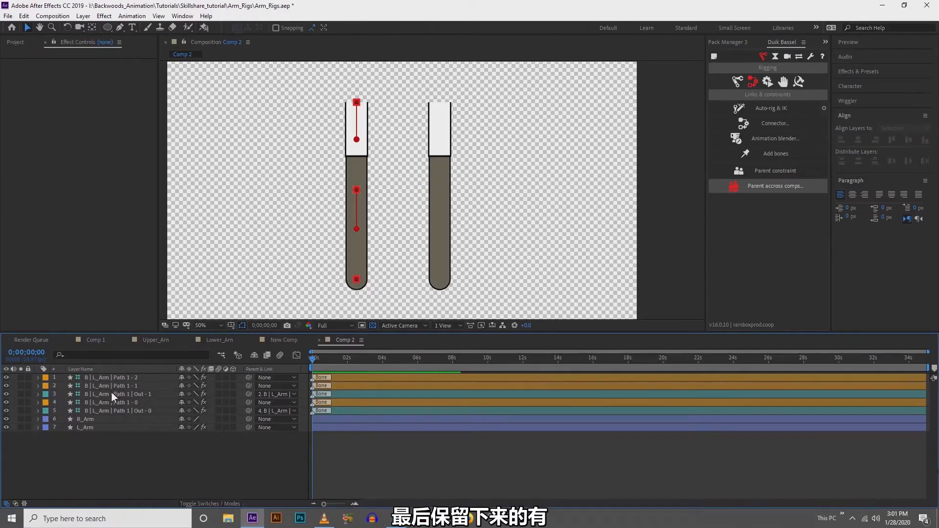
Move the Path 1 - 0 bone layer directly below Path 1 - 1, and check the three joint bones and two Out bones.
drag(102, 404, 104, 391)
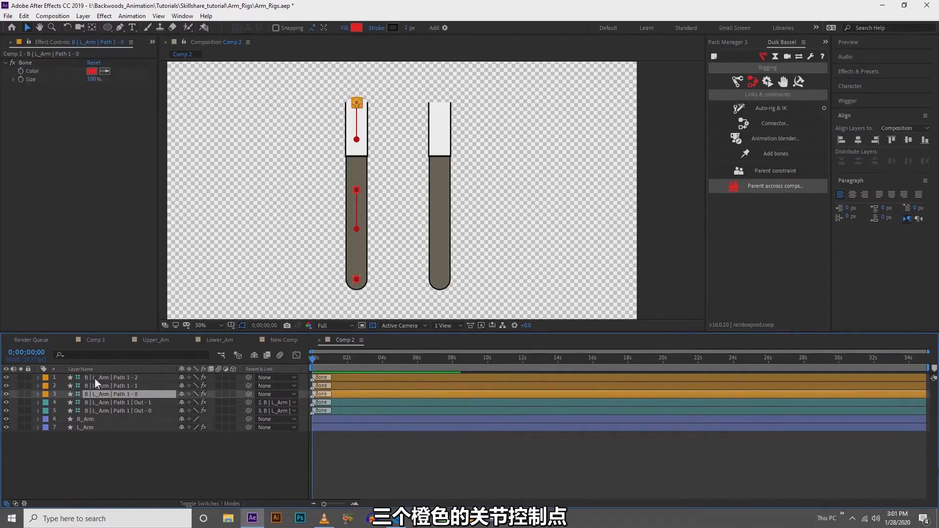
click(95, 378)
shift+click(94, 394)
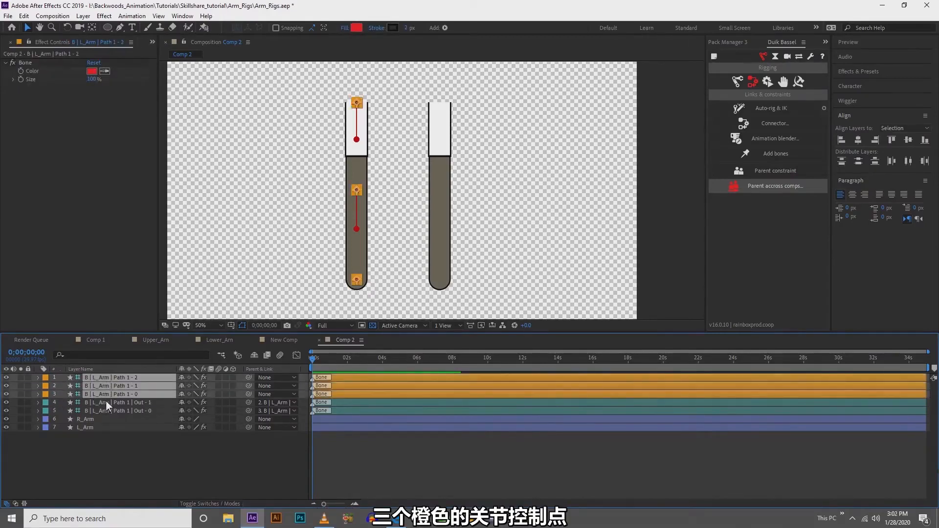
click(106, 402)
shift+click(106, 410)
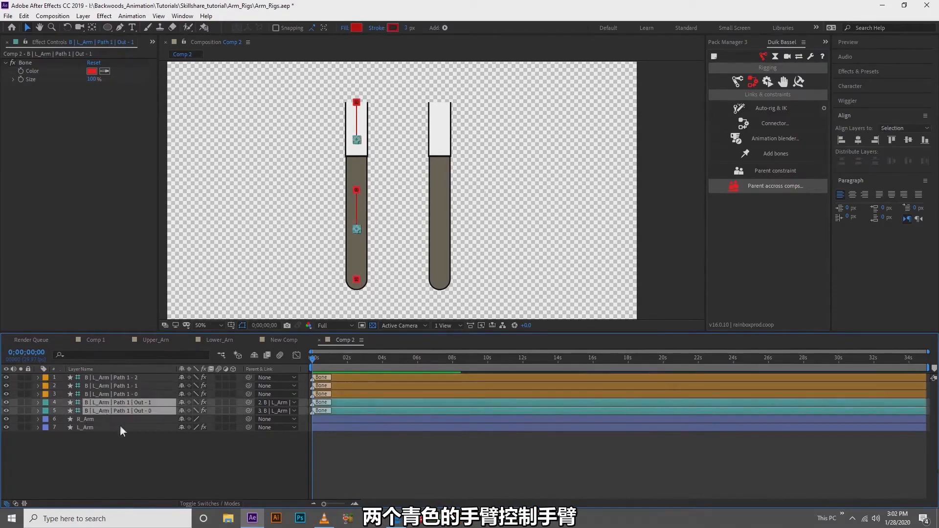
click(125, 437)
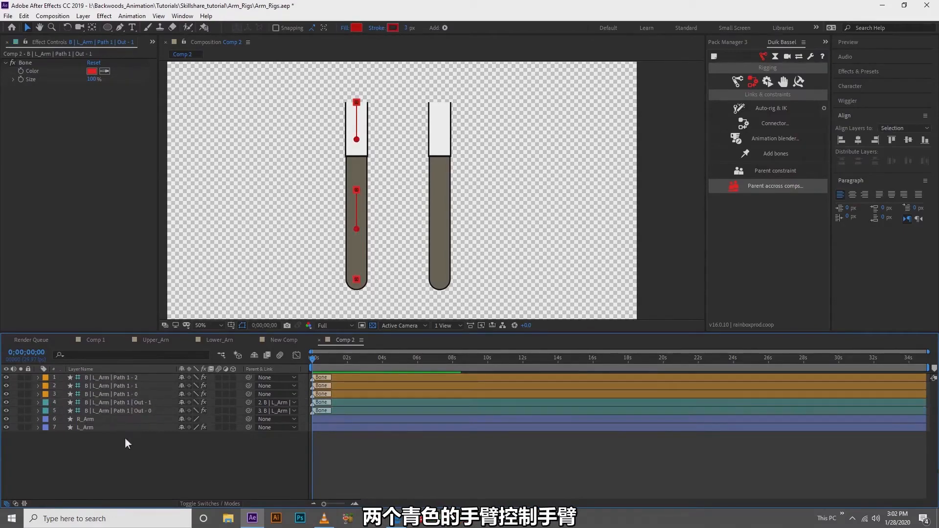
Parent the wrist bone Path 1 - 2 to the elbow bone Path 1 - 1, and the elbow bone to the shoulder bone Path 1 - 0.
click(108, 377)
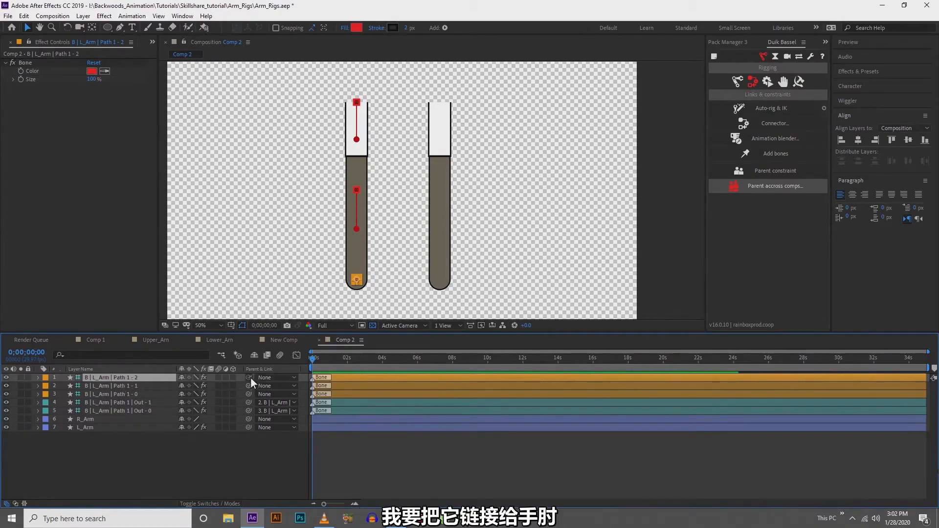
drag(248, 377, 126, 386)
click(125, 386)
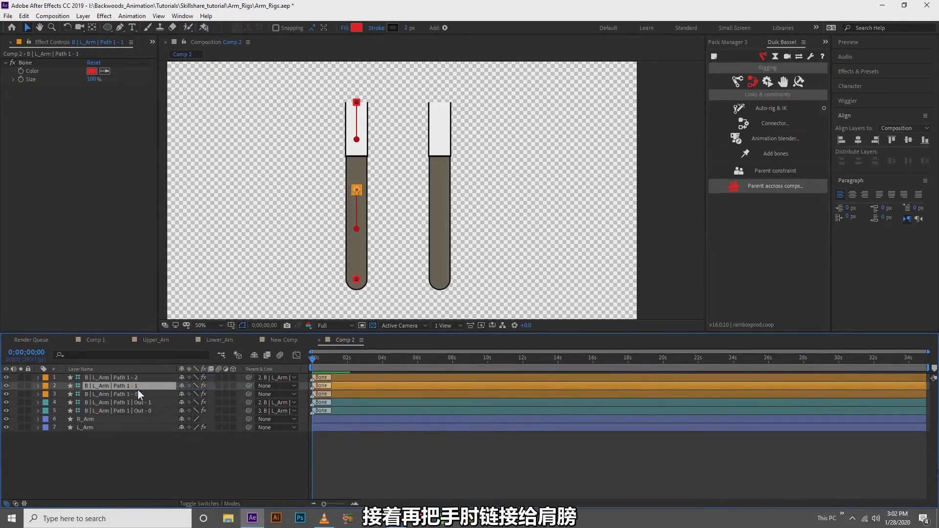
drag(251, 388, 137, 394)
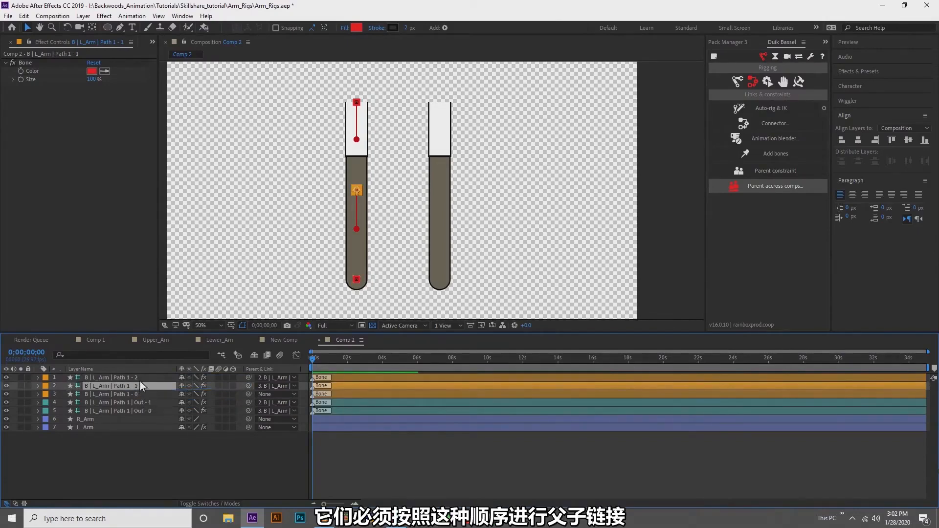
Create a Duik controller with the circled-cross shape on the wrist bone Path 1 - 2.
click(134, 379)
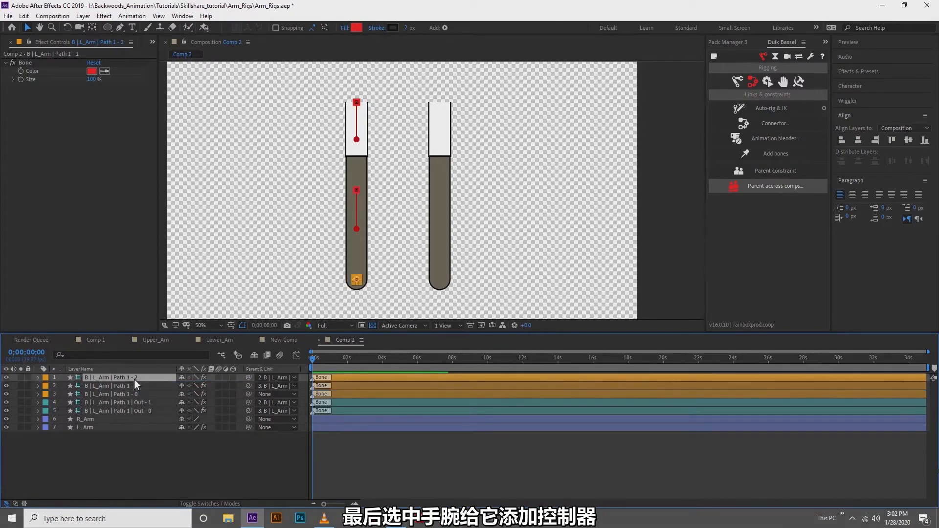
click(784, 83)
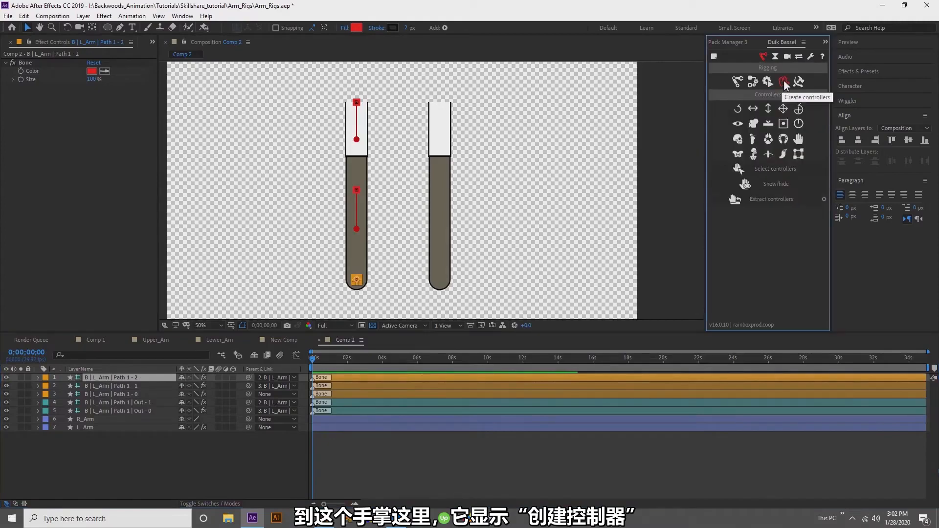
click(800, 113)
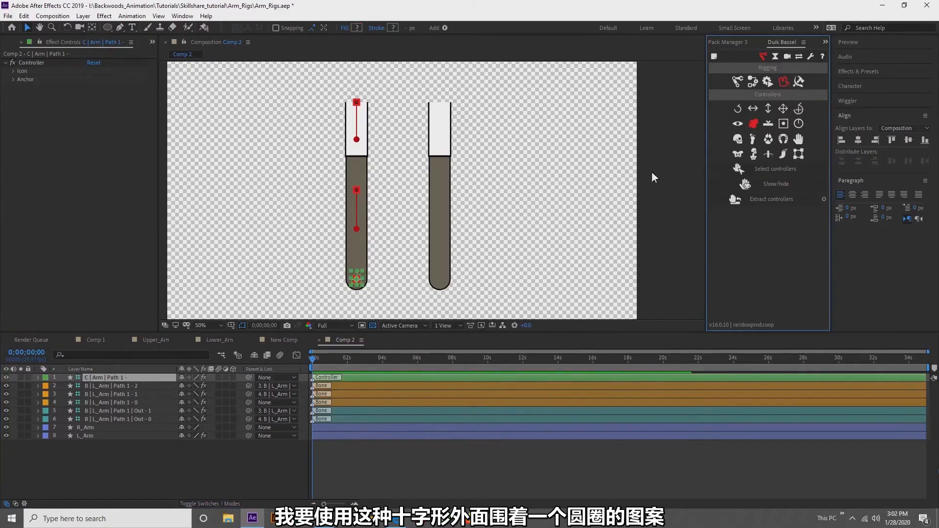
key(period)
drag(333, 281, 365, 147)
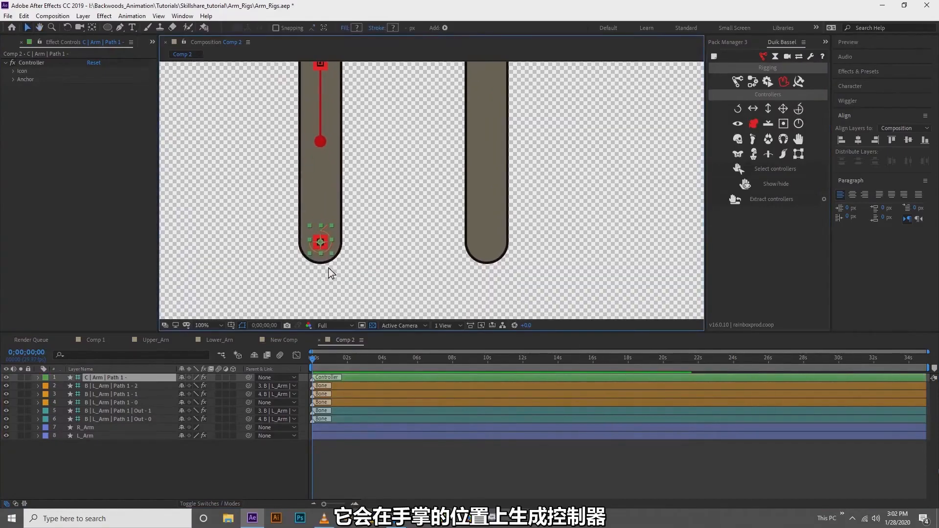
Rename the wrist controller layer as C | L_Hand.
click(108, 381)
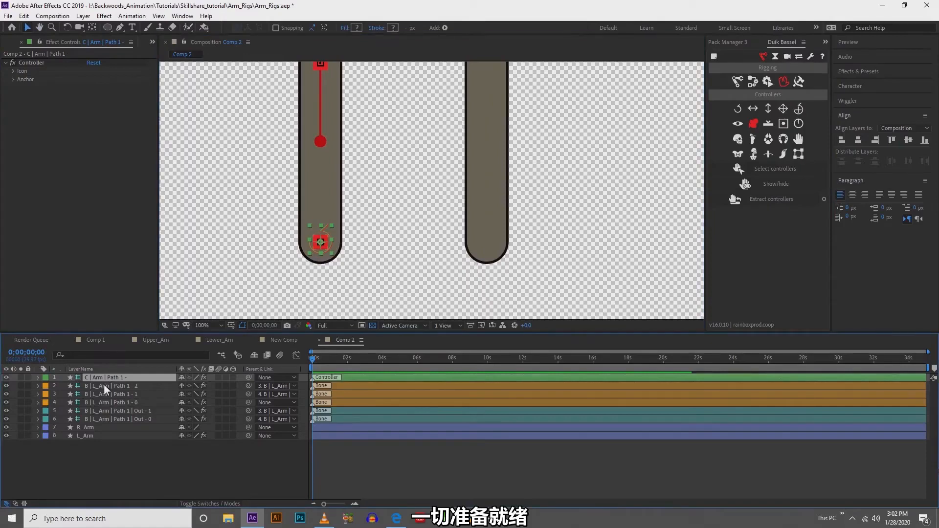
key(Return)
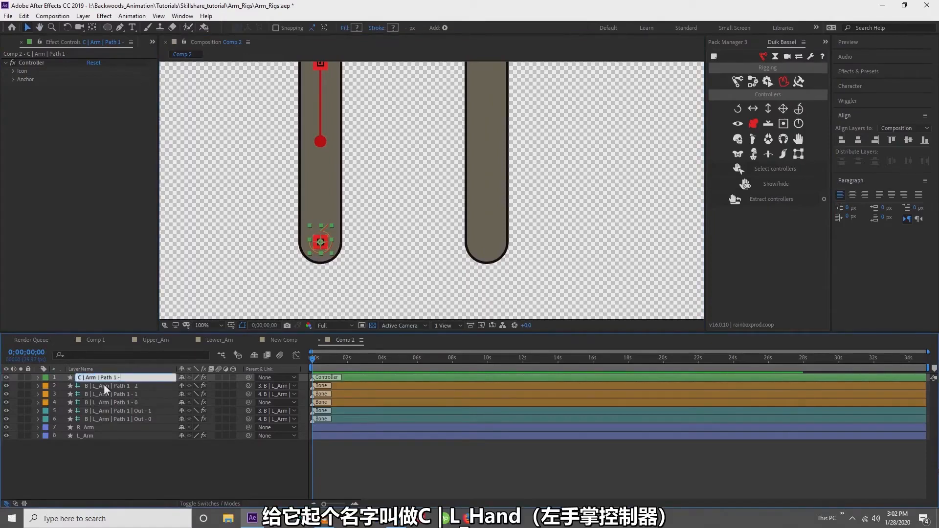
text(C | L_Hand)
key(Return)
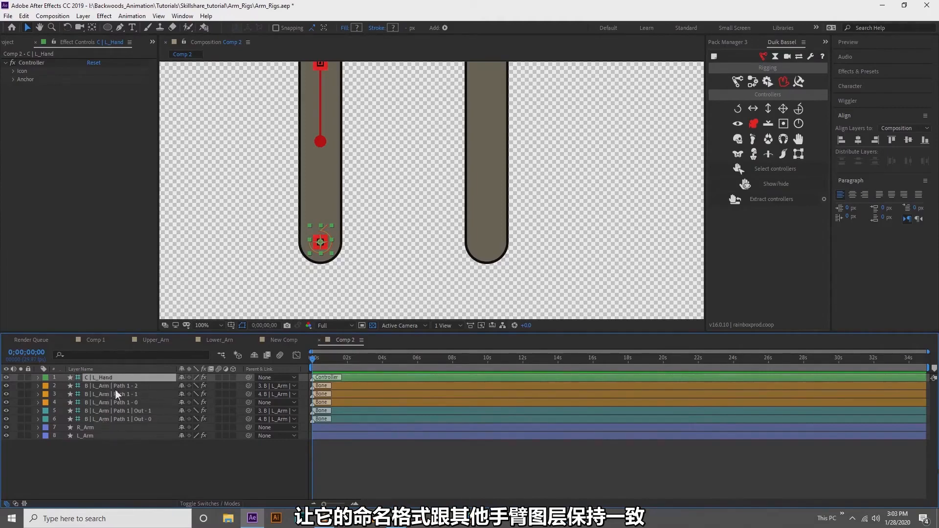
scroll(281, 221, down, 2)
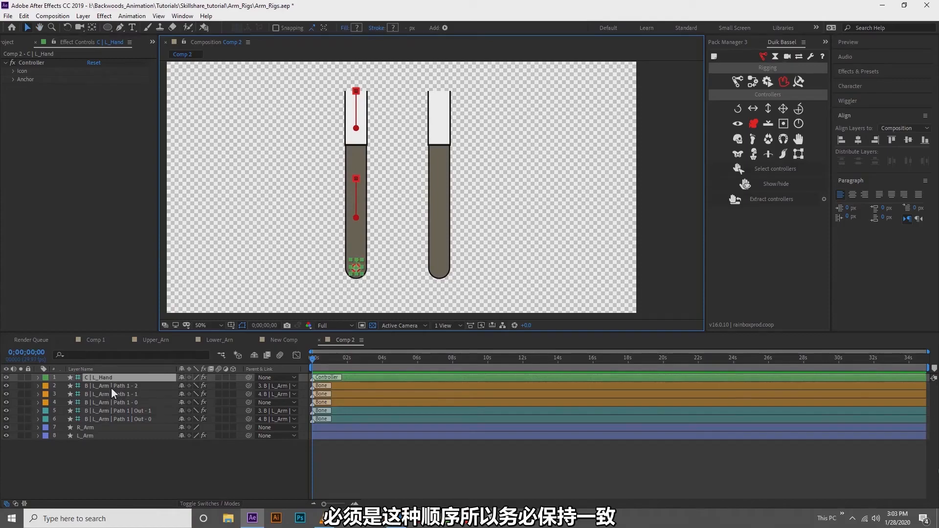
Apply Duik's Auto-rig & IK to the wrist, elbow and shoulder bones, selected in that order, with the C | L_Hand controller added last.
click(115, 385)
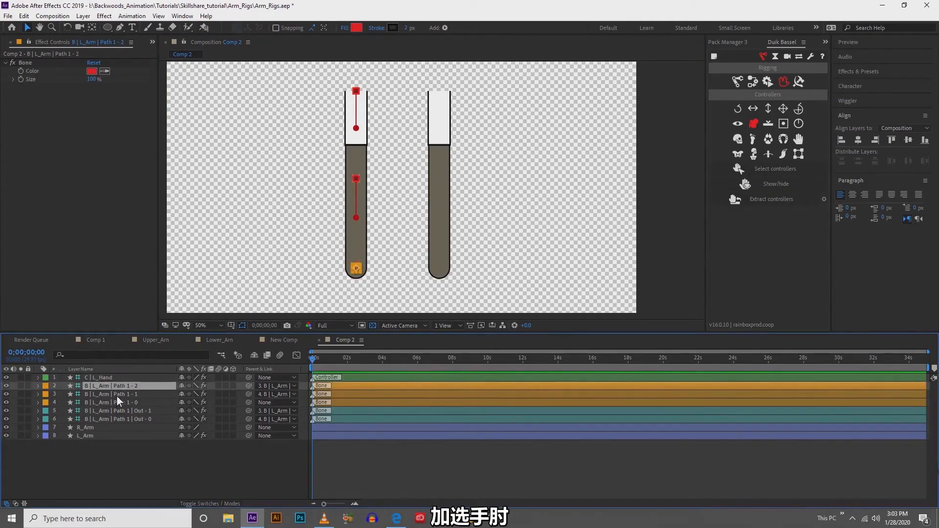
ctrl+click(117, 394)
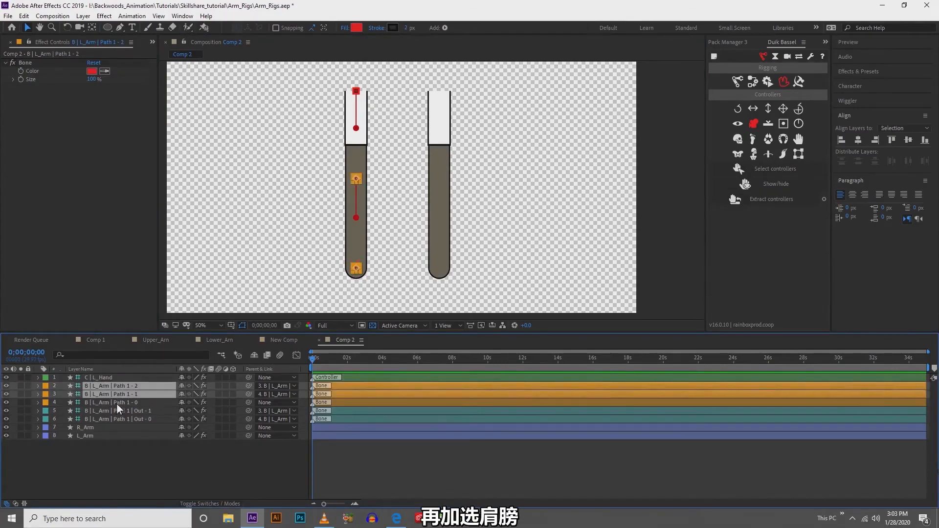
ctrl+click(117, 403)
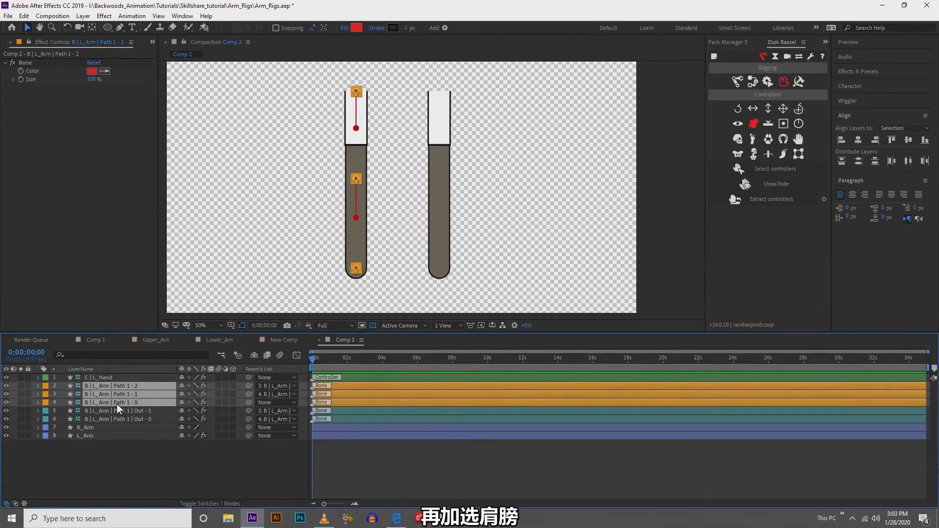
ctrl+click(104, 377)
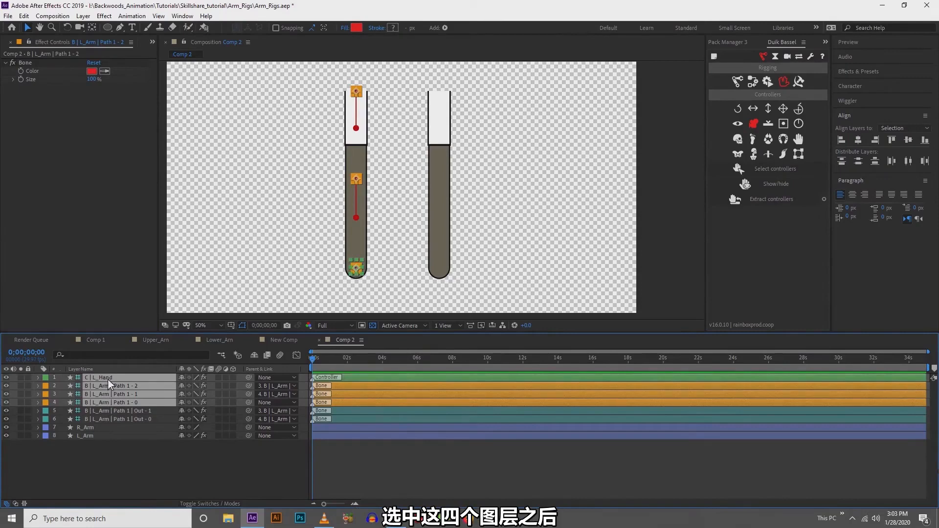
click(751, 82)
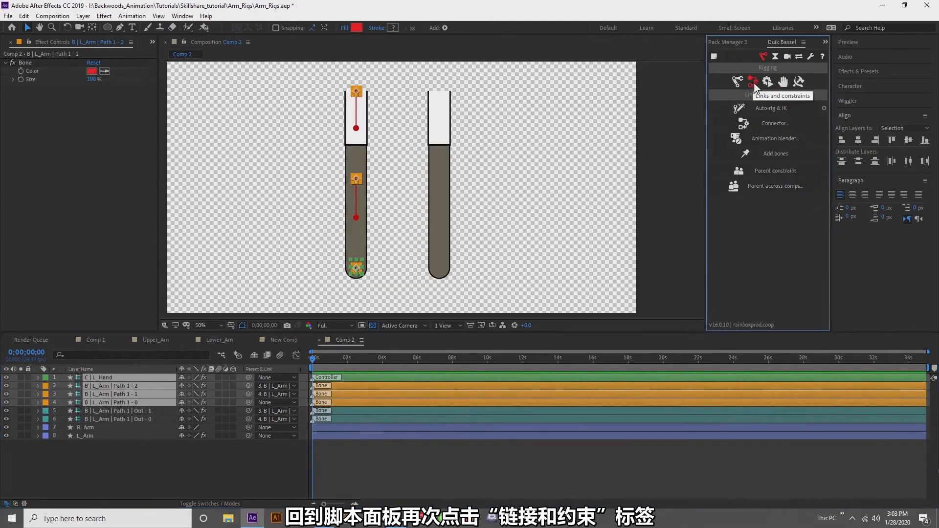
click(770, 108)
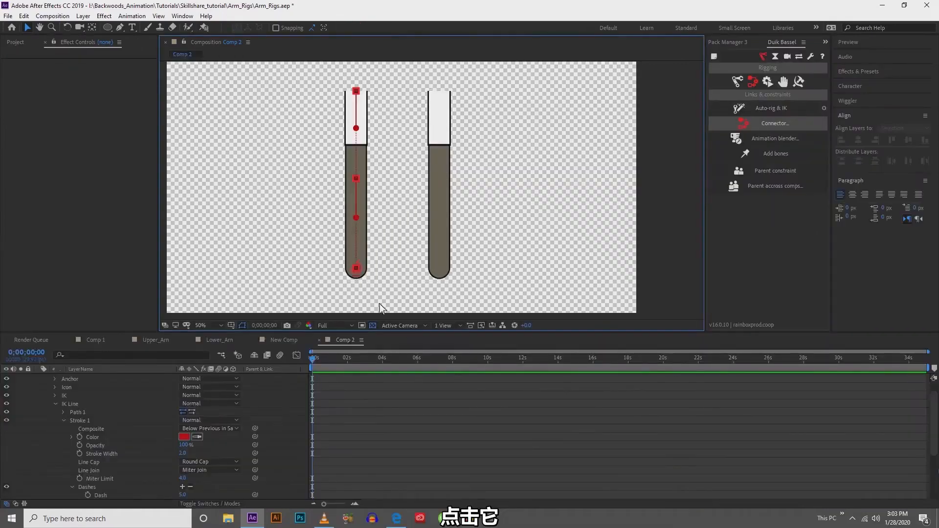
Test the IK by moving the C | L_Hand controller up towards the shoulder, and undo the move.
click(359, 266)
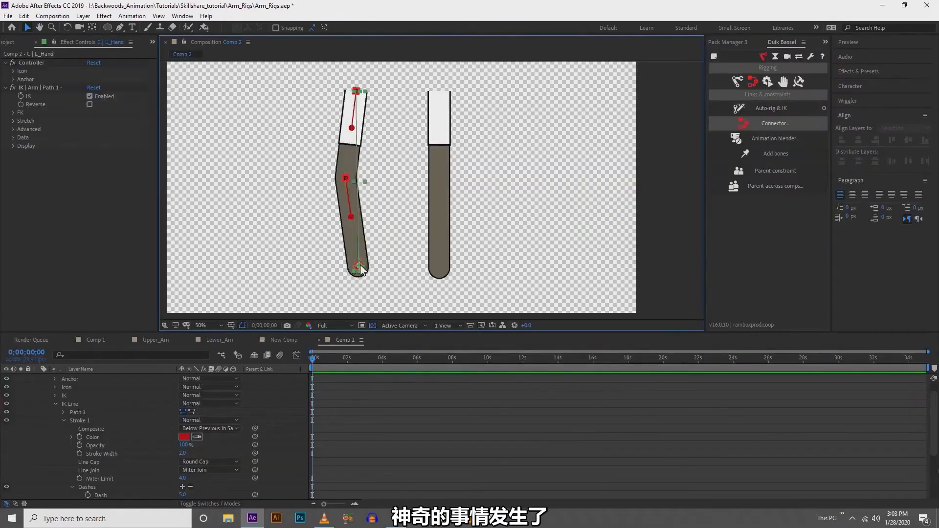
drag(360, 265, 368, 176)
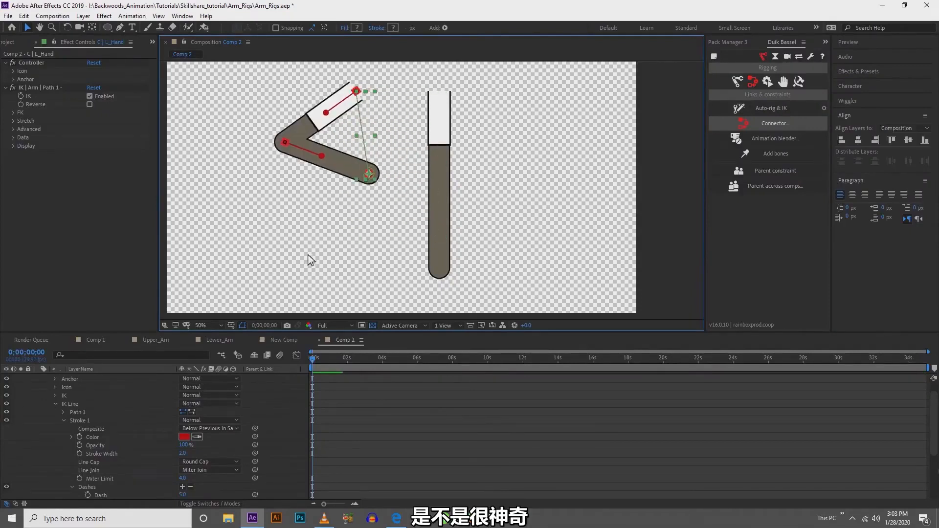
key(ctrl+z)
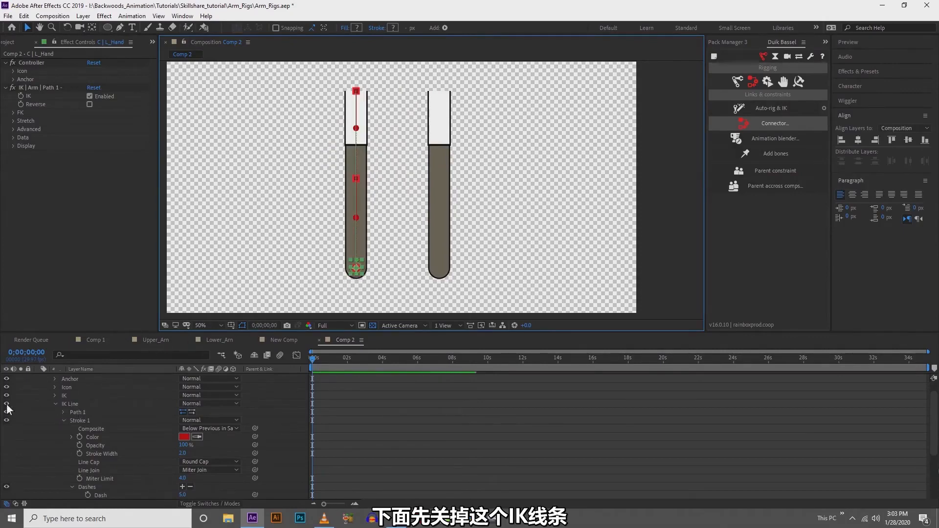
Hide the IK Line group in the C | L_Hand layer and raise the hand controller to bend the elbow.
click(55, 404)
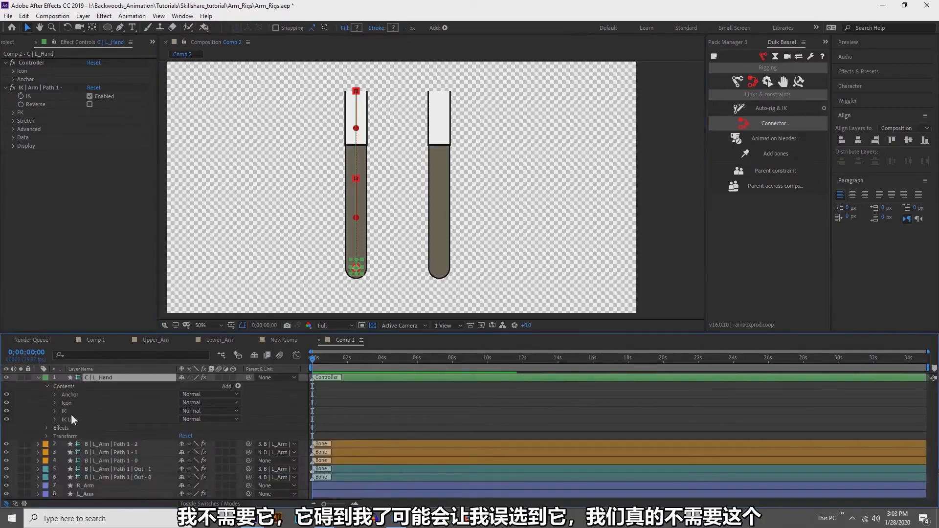
click(7, 419)
drag(356, 267, 376, 201)
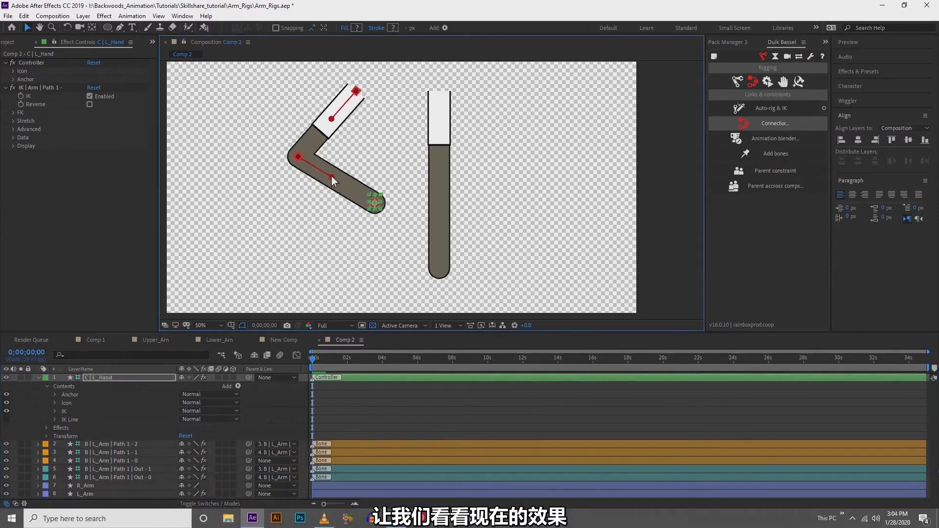
Try curving the forearm and upper arm with the Out - 1 and Out - 0 bones, and undo both bends.
drag(331, 176, 319, 192)
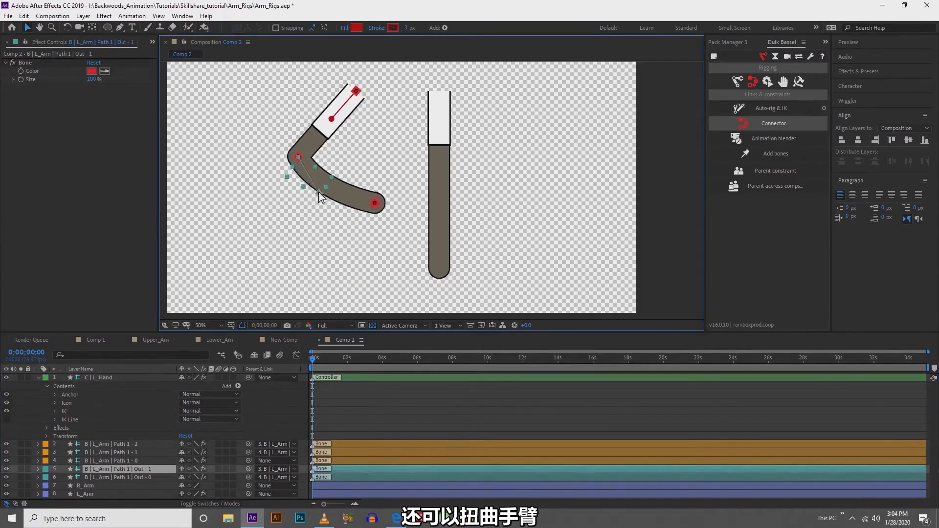
click(331, 123)
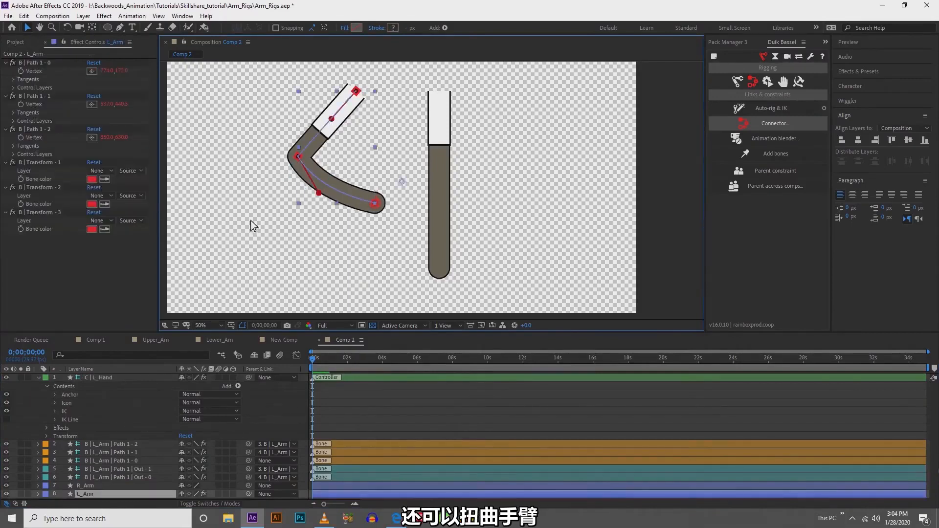
click(252, 223)
click(326, 112)
drag(325, 112, 312, 132)
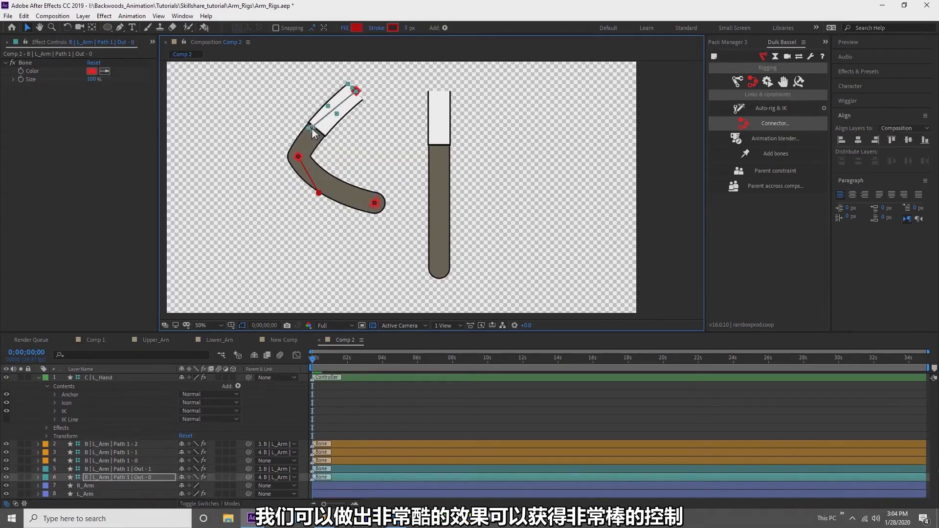
key(ctrl+z)
key(ctrl+z)
Raise the C | L_Hand controller until the forearm lies about horizontal, folding the elbow sharply.
drag(374, 211, 392, 165)
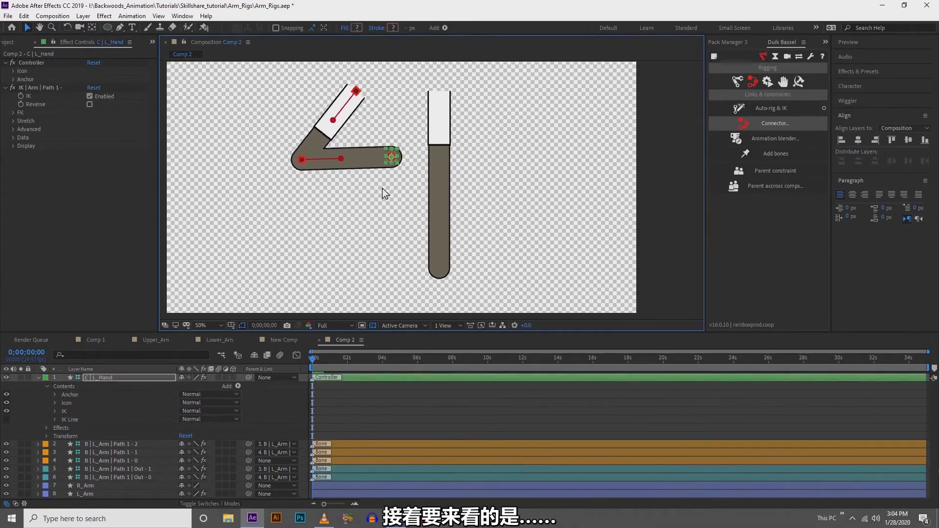
scroll(378, 190, up, 2)
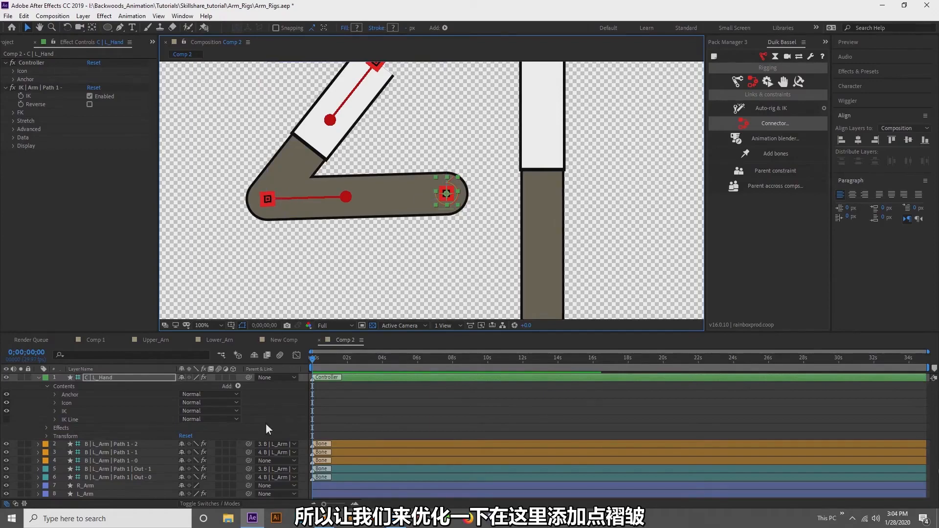
Duplicate the Arm and Arm 2 groups in the L_Arm layer and place the copies above the Sleeve group.
click(92, 494)
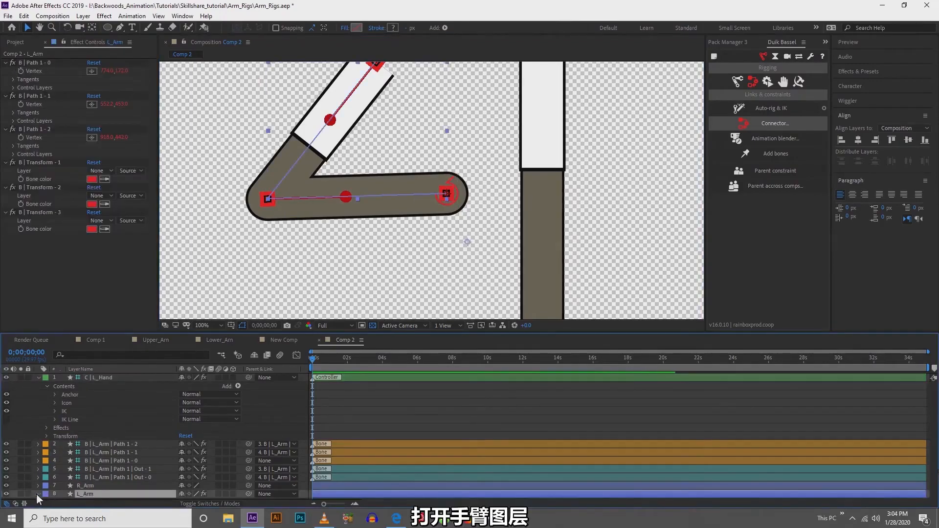
click(38, 494)
click(71, 471)
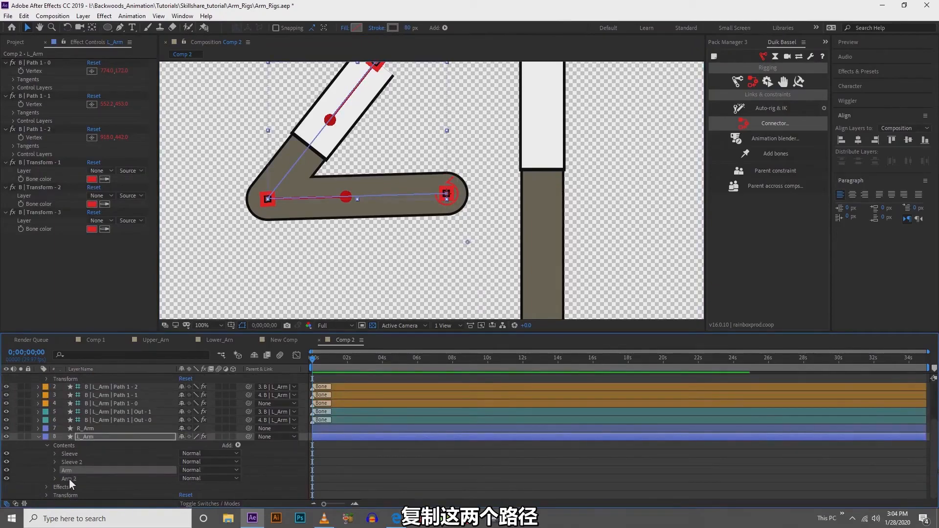
shift+click(69, 477)
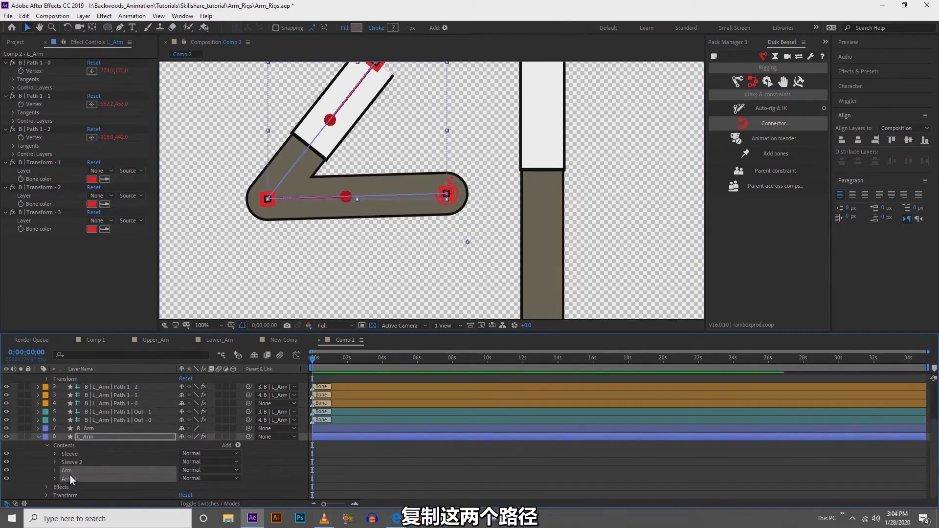
key(ctrl+d)
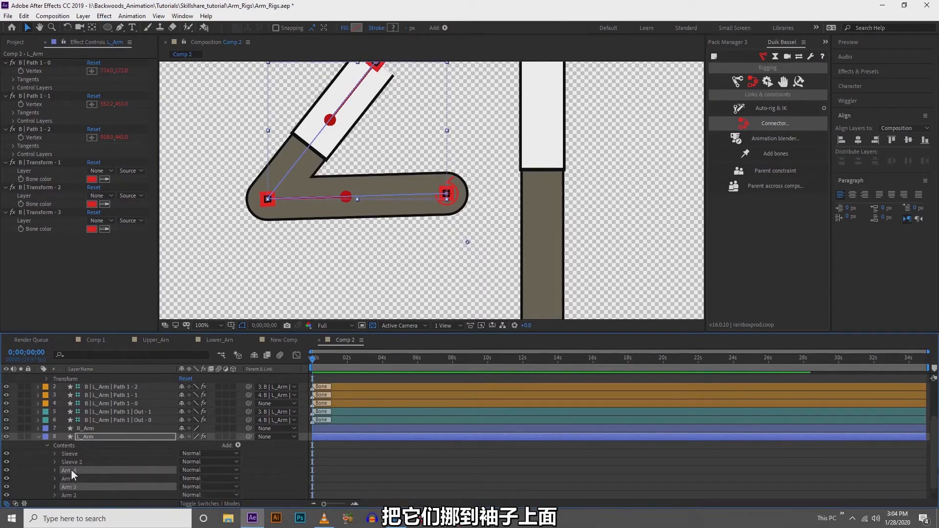
drag(71, 468, 76, 453)
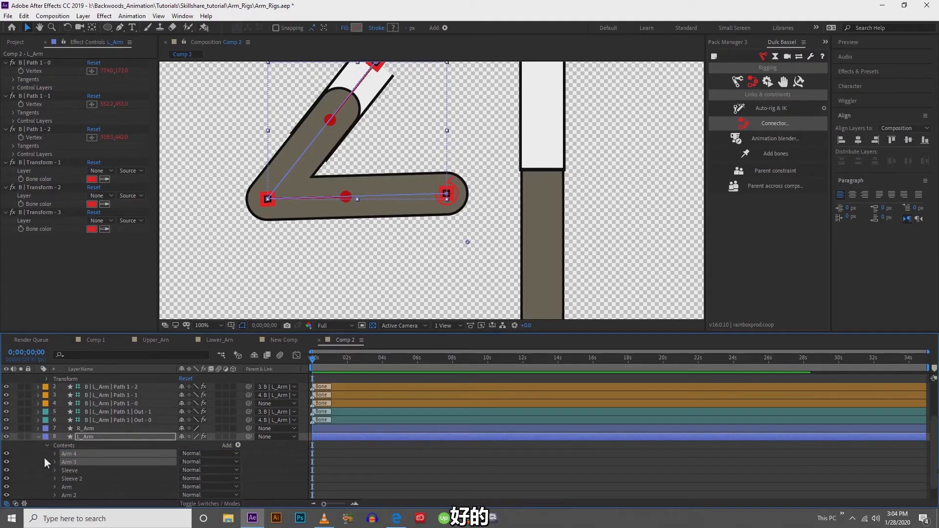
Set the Trim Paths Start of the Arm 4 group to 50%, keeping its End at 100%.
click(64, 454)
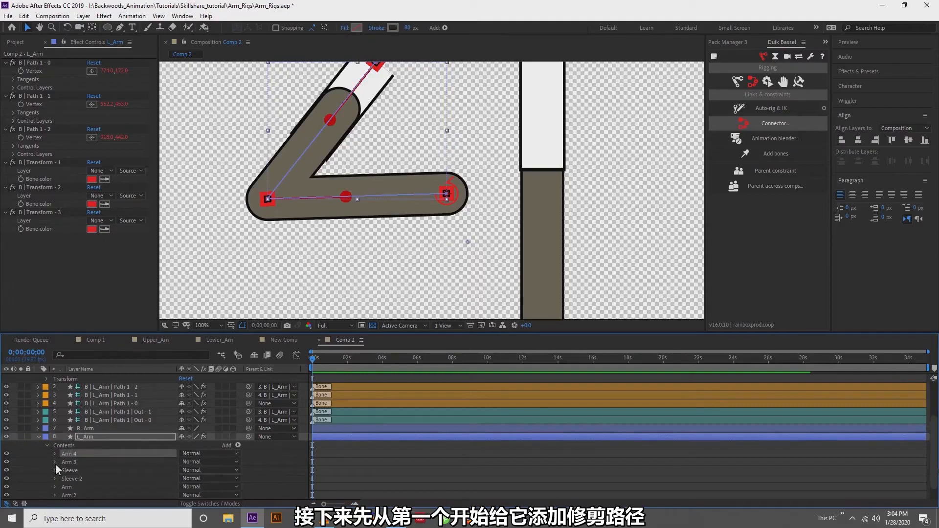
click(54, 454)
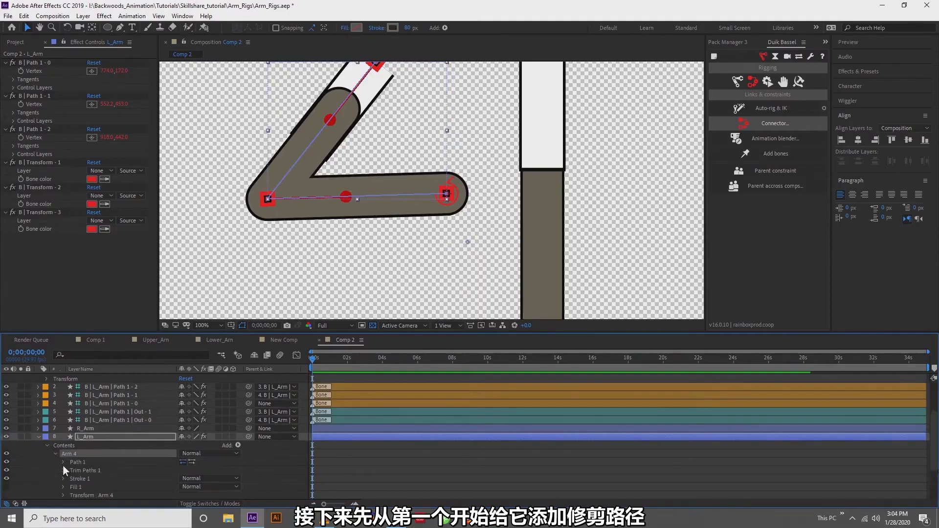
click(63, 470)
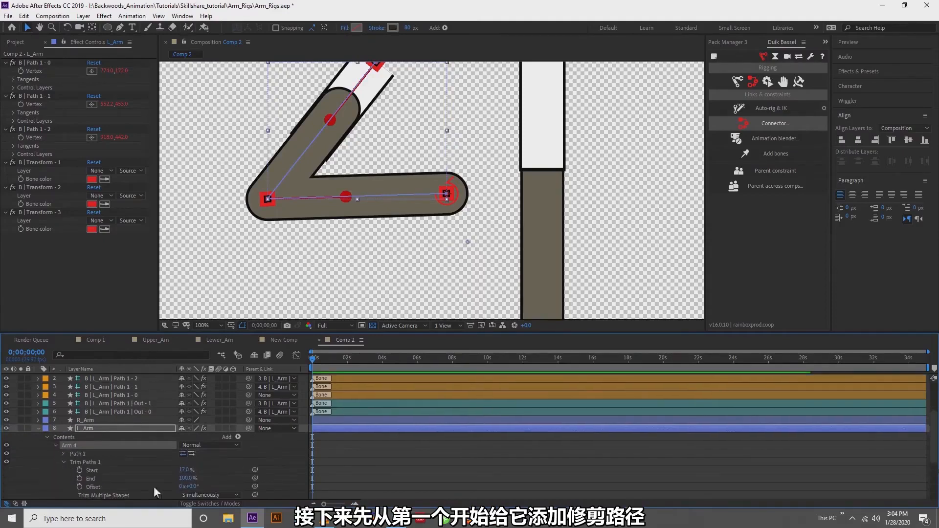
click(184, 477)
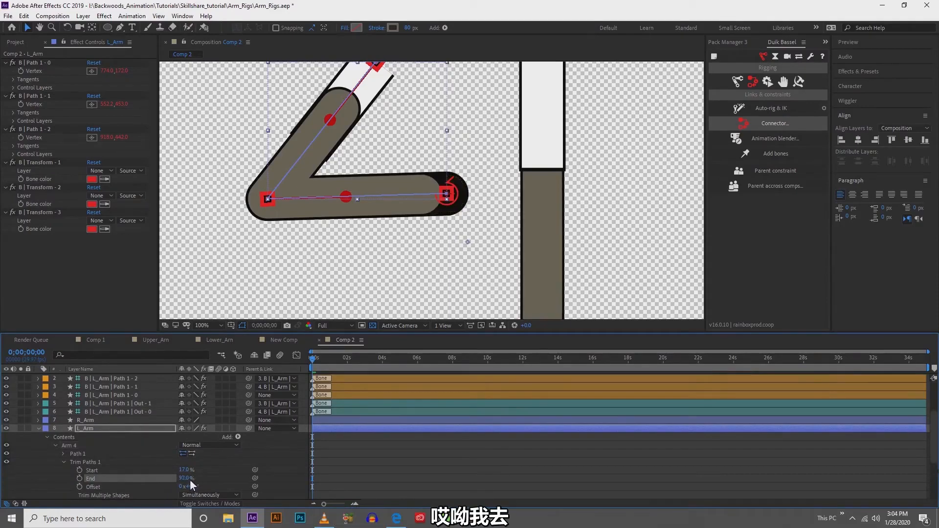
click(185, 470)
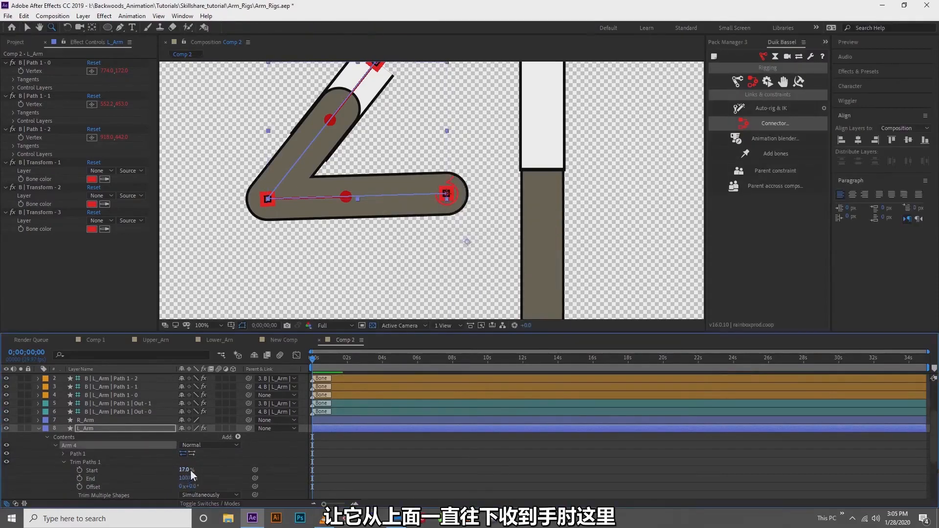
drag(182, 471, 193, 468)
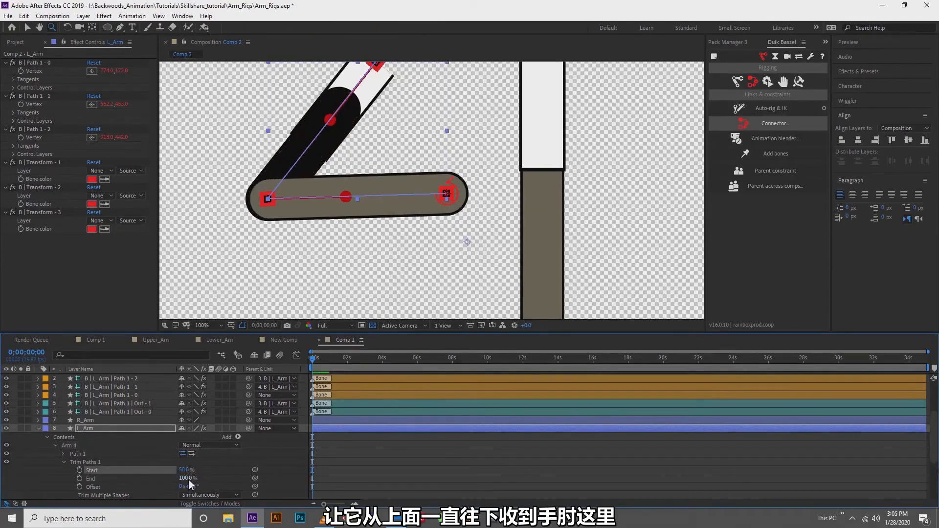
Set the Trim Paths Start of the Arm 3 group to 55% to form the elbow crease, and deselect the layer.
scroll(66, 473, down, 3)
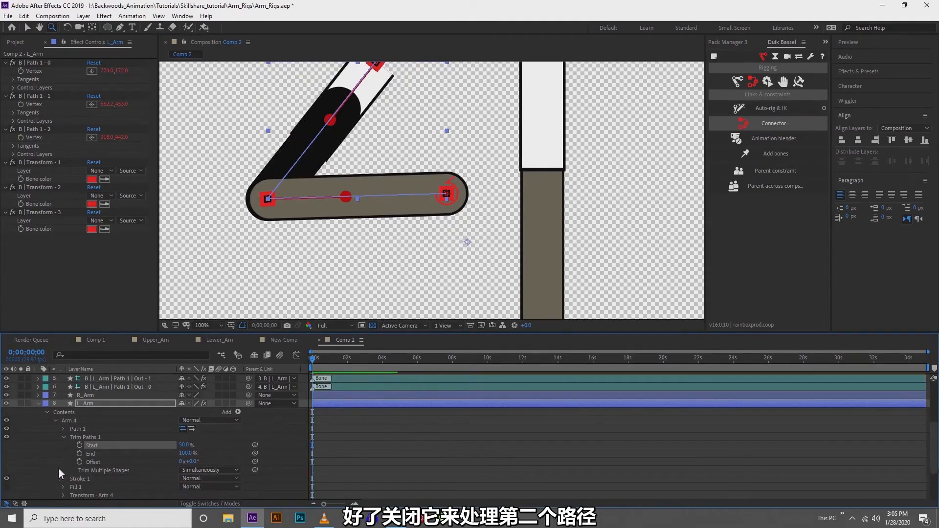
click(56, 420)
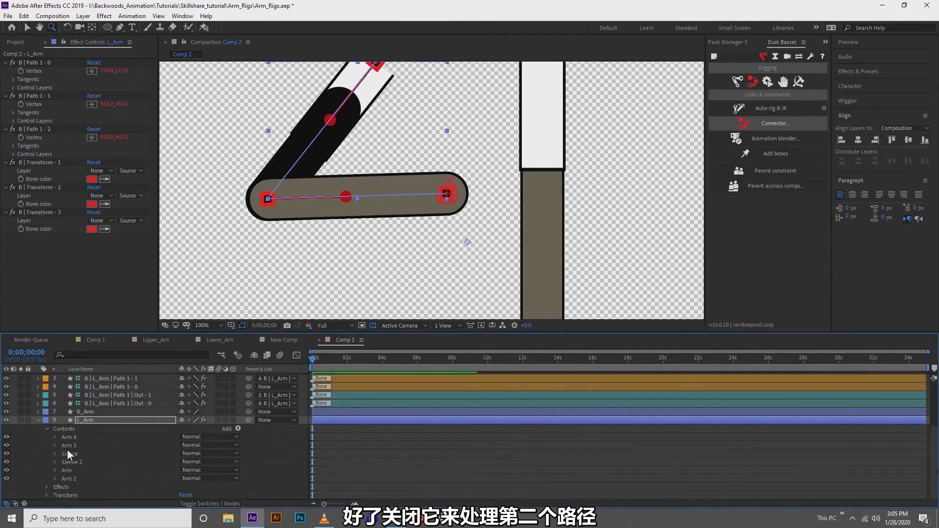
click(67, 448)
click(55, 446)
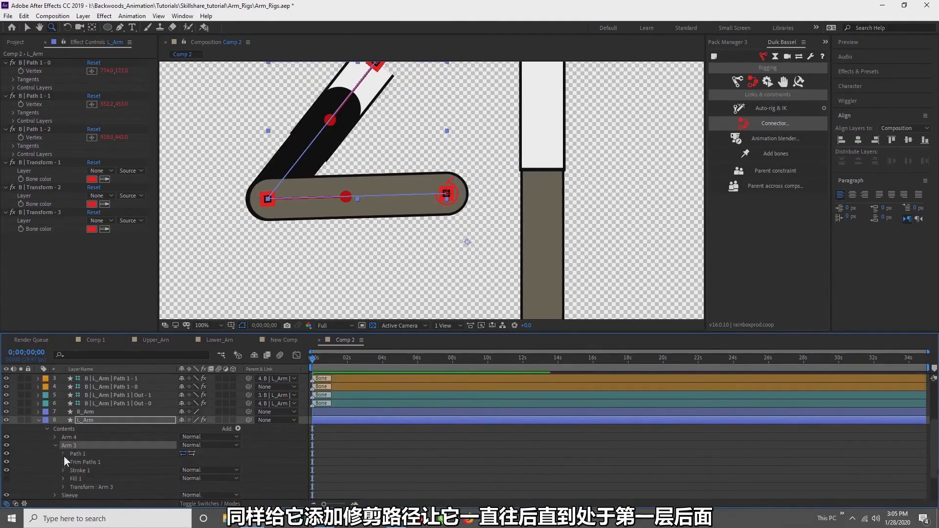
click(64, 463)
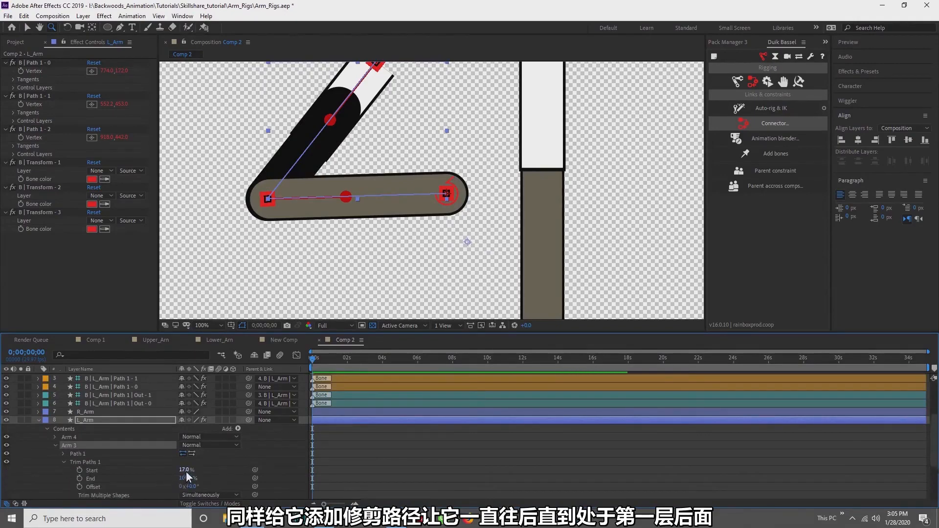
drag(186, 470, 199, 465)
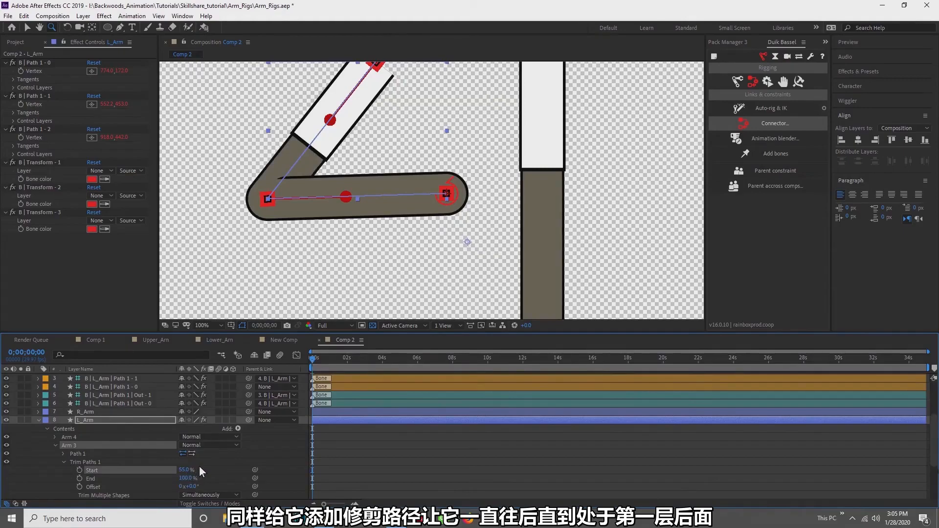
click(364, 438)
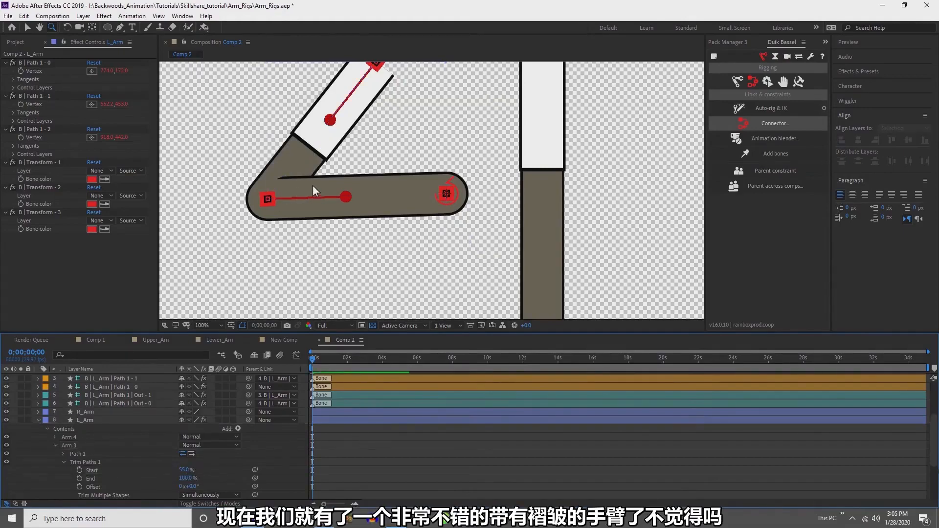
Test the creased arm with the forearm's Out - 1 bone and lower the C | L_Hand controller to open the elbow.
key(v)
scroll(440, 194, down, 2)
drag(437, 192, 401, 203)
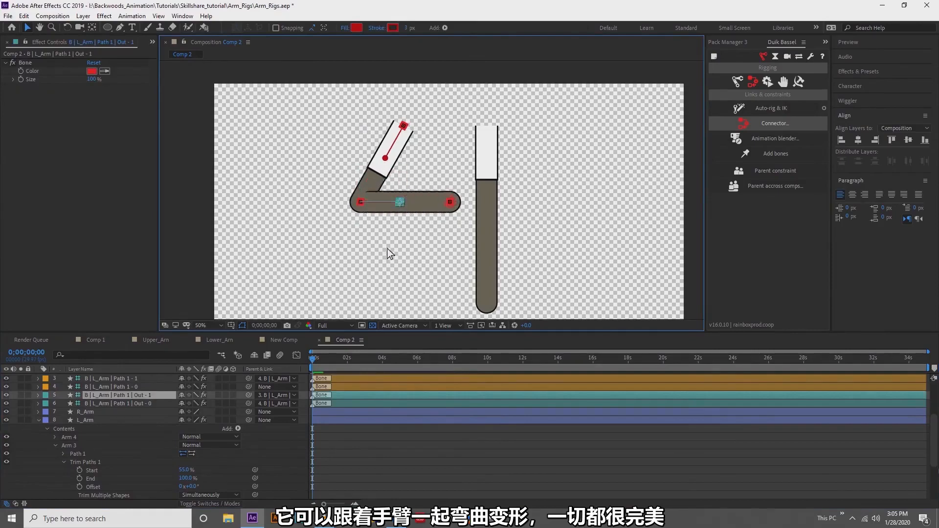
key(space)
drag(387, 248, 360, 216)
drag(430, 181, 356, 251)
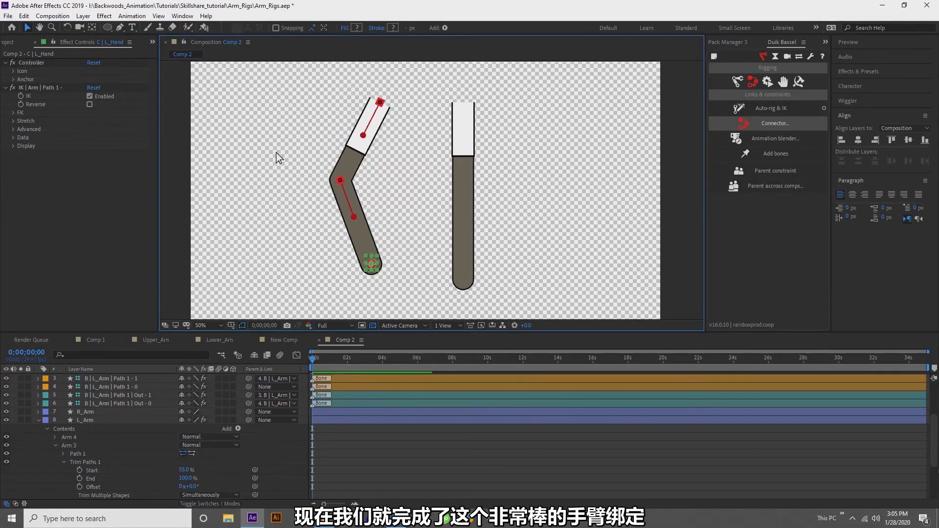
Raise the C | L_Hand controller to bend the elbow sharply and enable Reverse in its IK effect.
drag(372, 264, 376, 218)
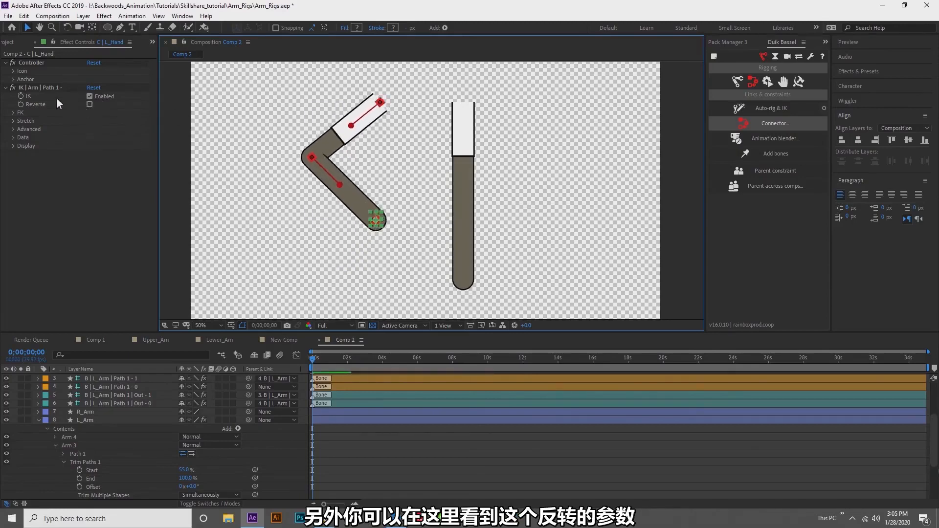
click(89, 104)
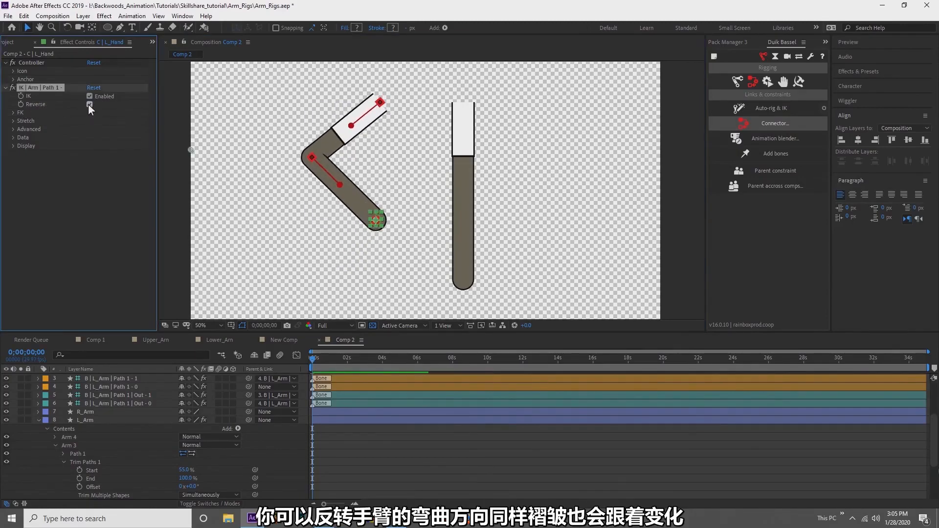
Try to move the C | L_Hand controller outward and up to test the reversed elbow bend.
drag(376, 220, 420, 160)
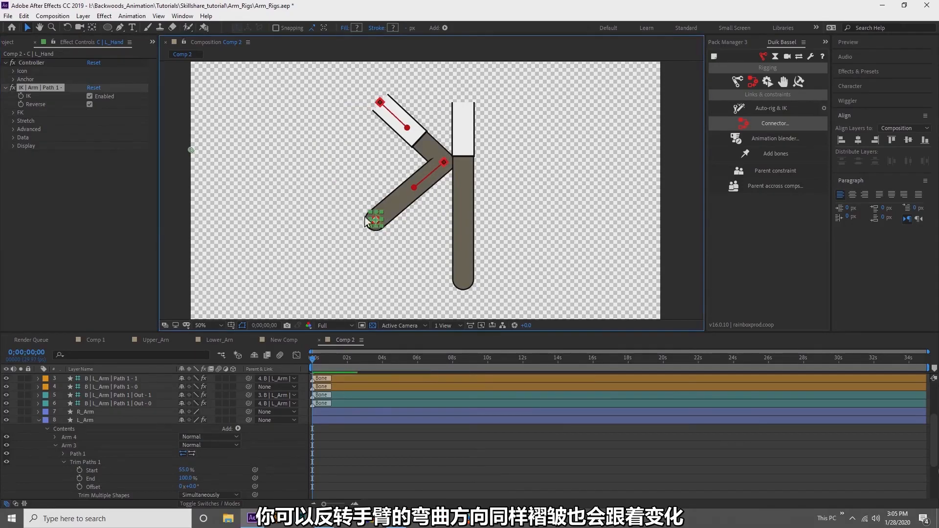
drag(373, 224, 348, 218)
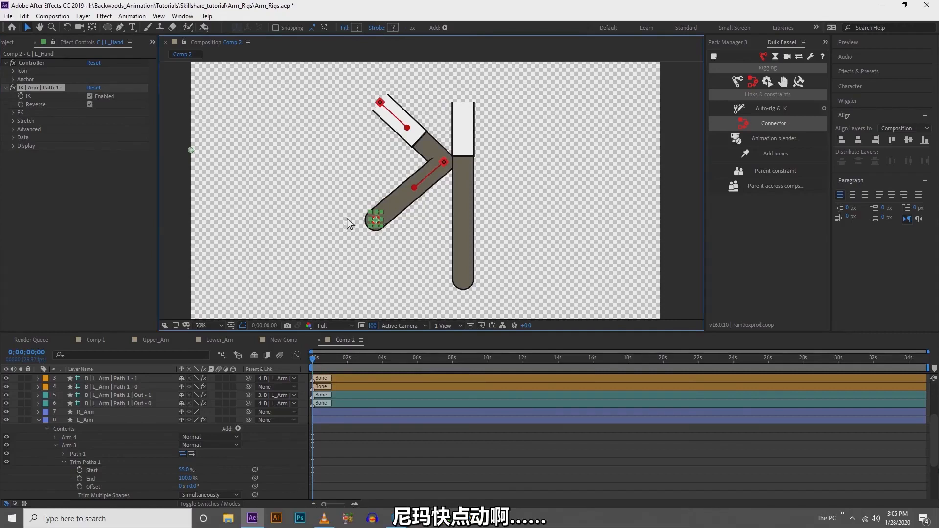
click(375, 222)
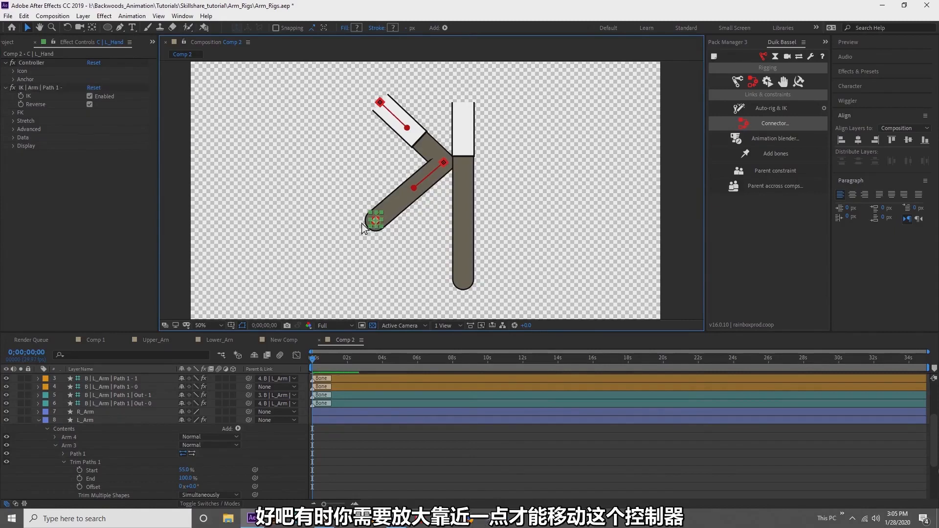
key(period)
drag(320, 251, 204, 155)
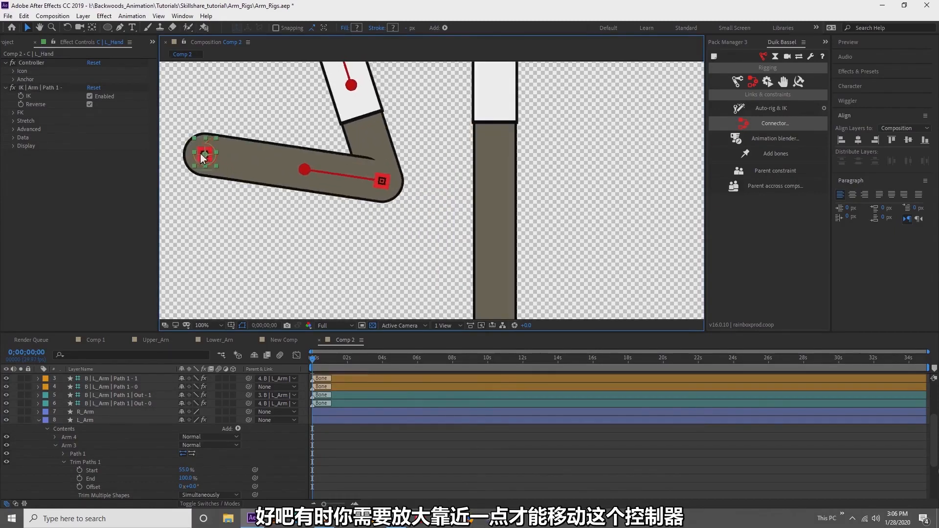
Test the upper arm's curve with the Out - 0 bone, and undo the bone and hand controller test moves.
click(308, 172)
drag(300, 215, 299, 166)
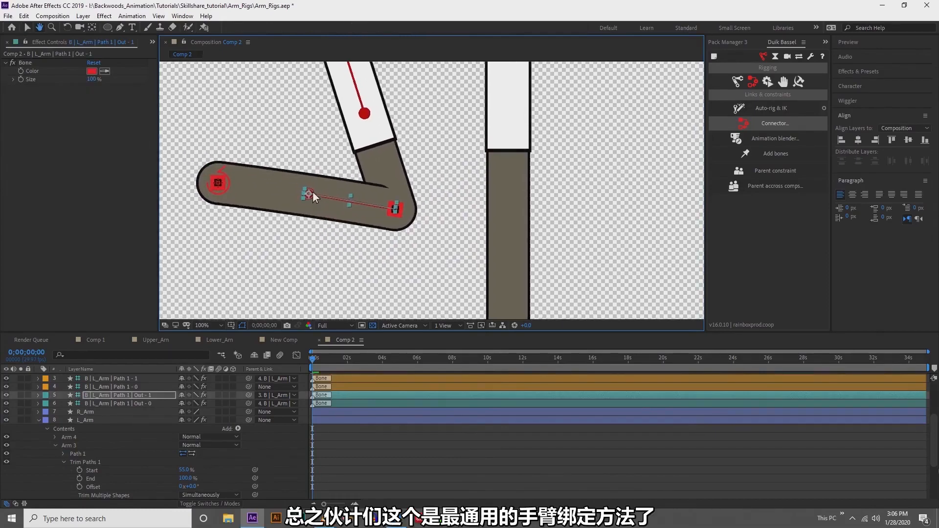
drag(365, 114, 340, 116)
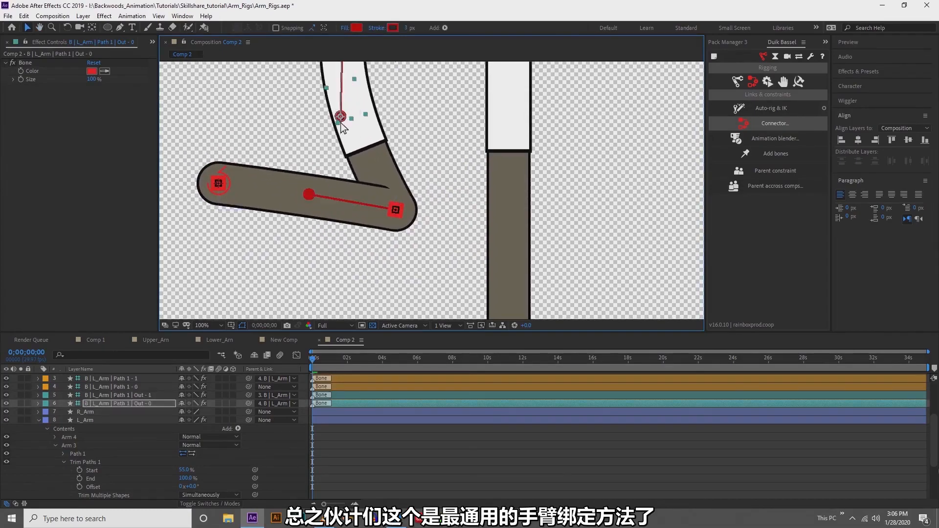
key(ctrl+z)
key(ctrl+z)
key(ctrl+z)
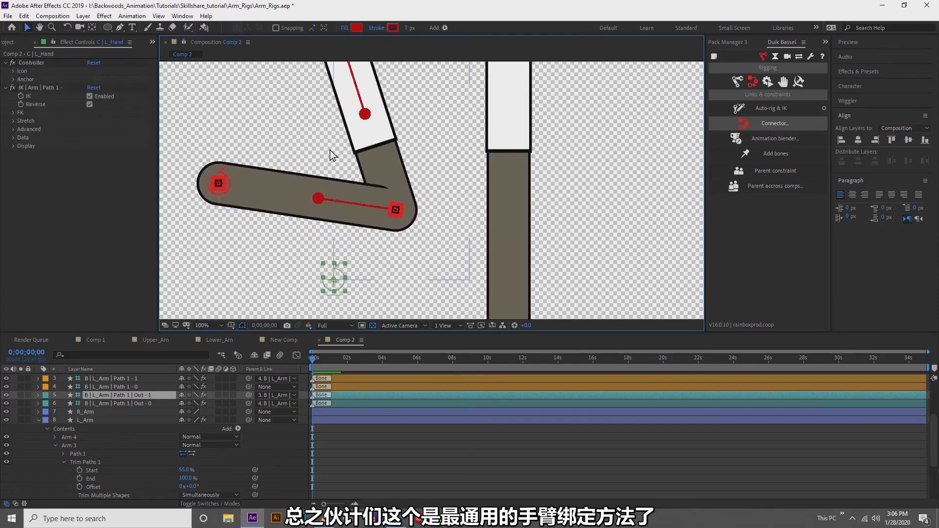
scroll(319, 159, down, 4)
scroll(310, 165, up, 2)
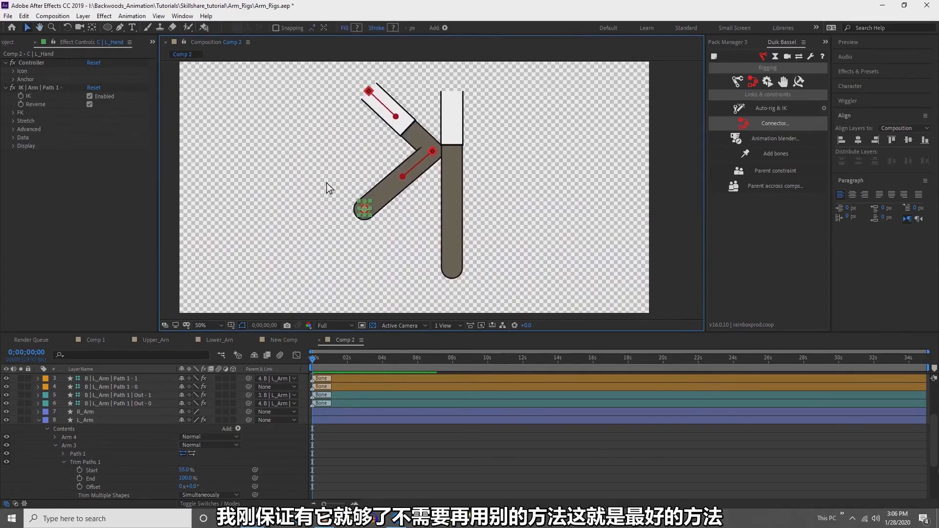
key(ctrl+z)
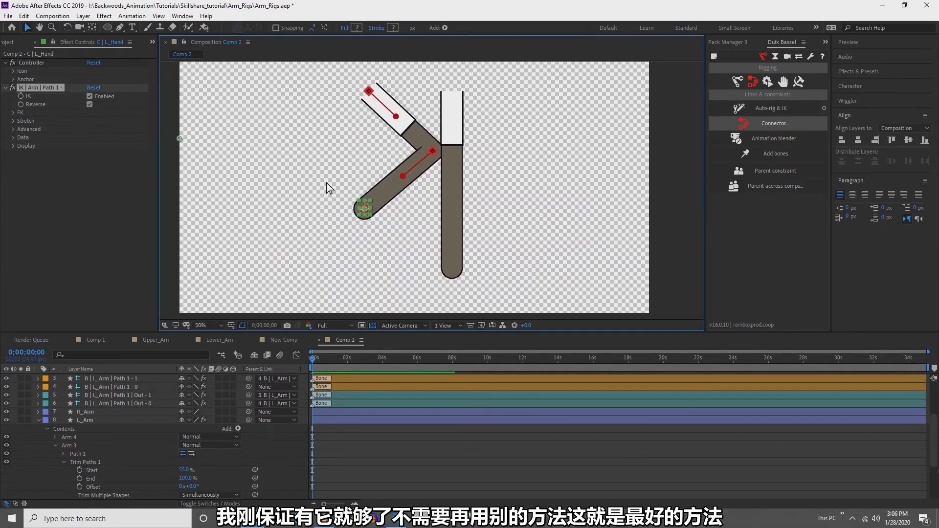
click(256, 206)
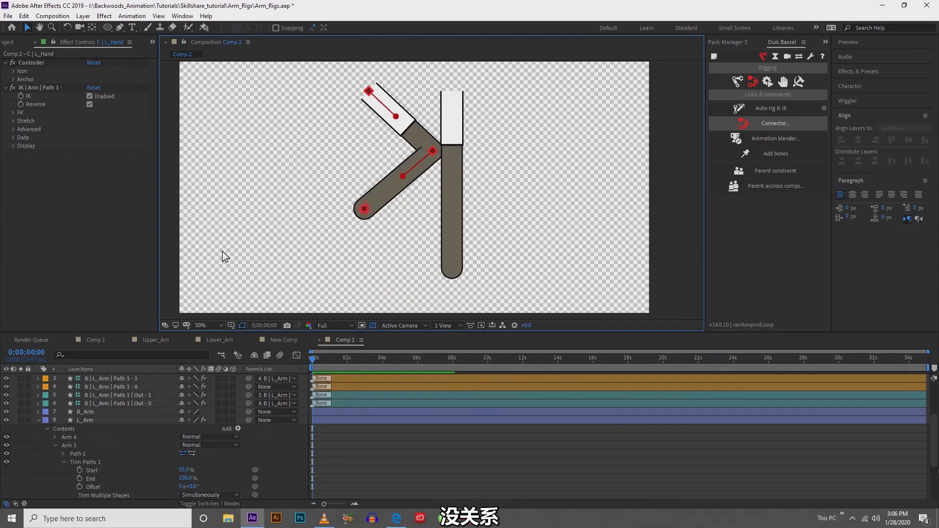
key(ctrl+z)
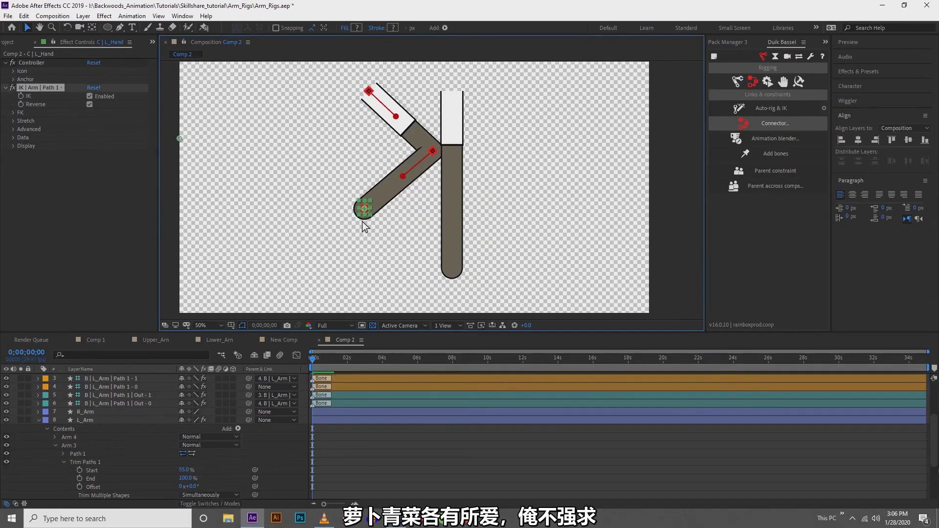
Lower the C | L_Hand controller in large increments until the left arm is straight.
key(shift+Down)
key(shift+Down)
key(shift+Down)
key(shift+Down)
key(shift+Down)
key(shift+Down)
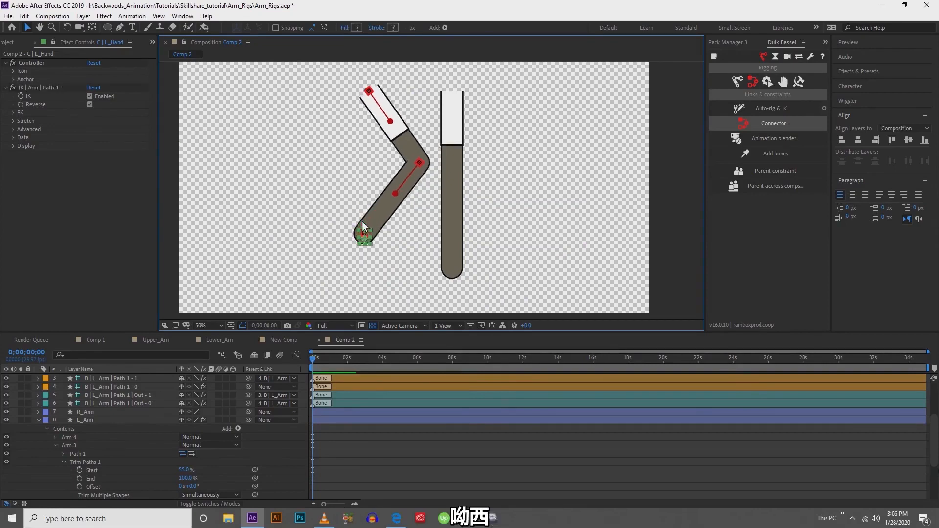
key(shift+Down)
key(shift+Down)
key(shift+Down)
key(shift+Down)
key(shift+Down)
key(shift+Down)
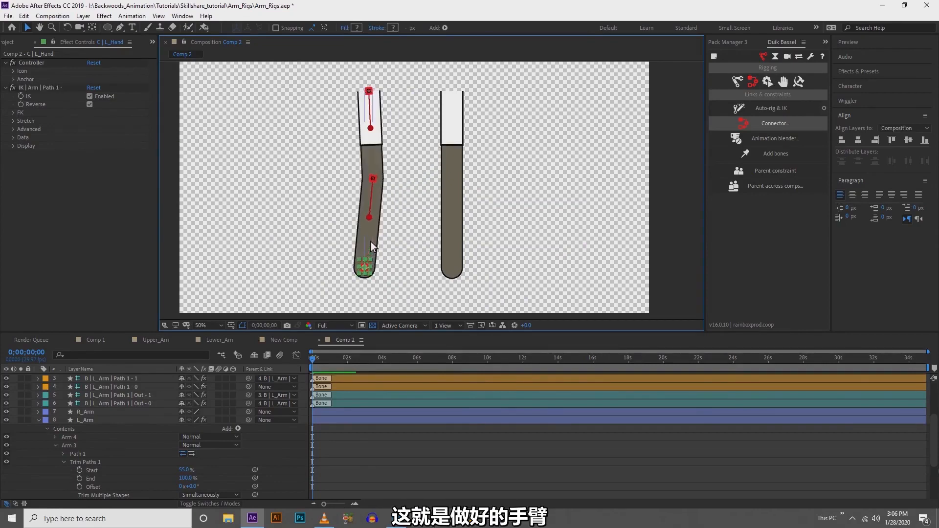
key(shift+Down)
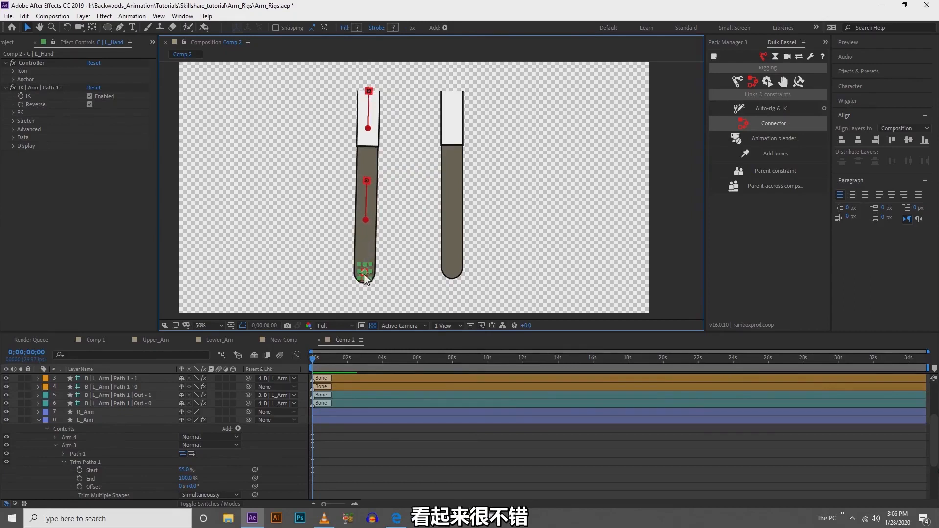
mouse_move(364, 277)
mouse_down()
mouse_move(372, 240)
mouse_move(357, 274)
mouse_move(348, 257)
mouse_move(346, 272)
mouse_up()
Collapse the expanded properties of the L_Arm and C | L_Hand layers.
click(39, 420)
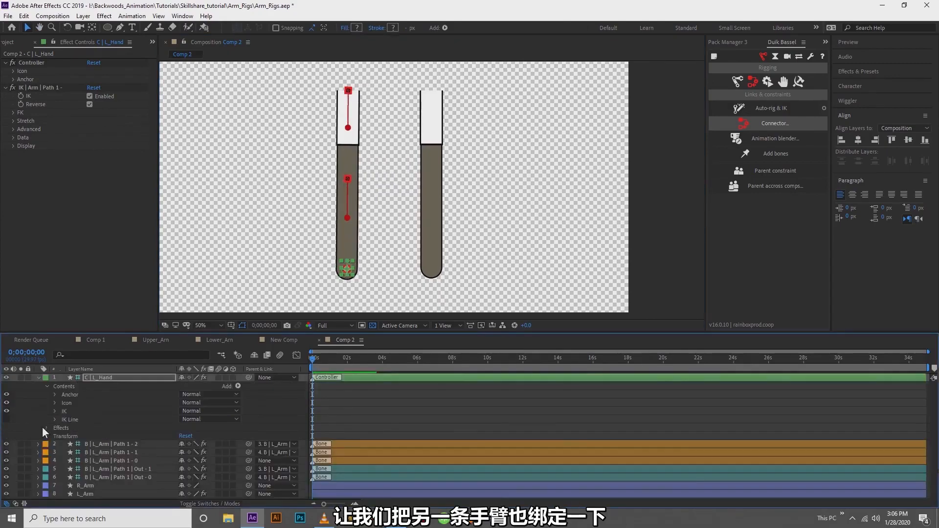
click(41, 378)
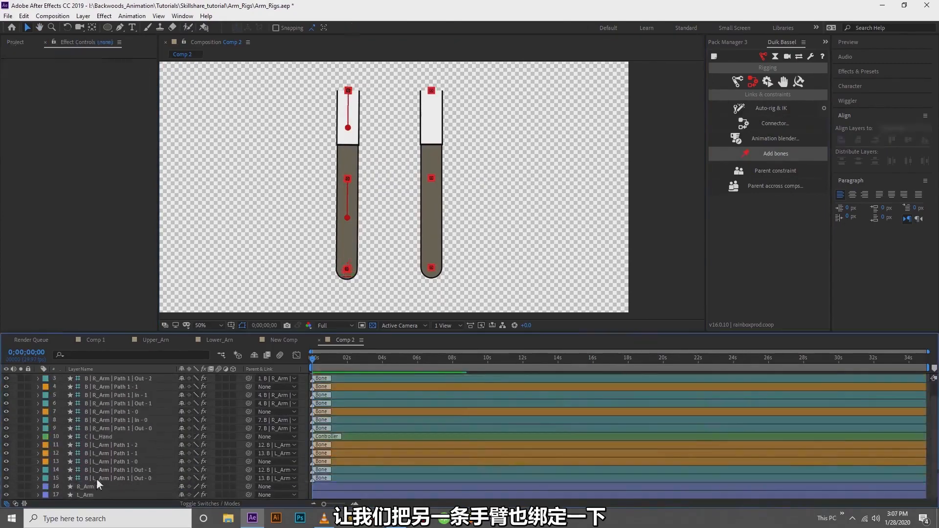